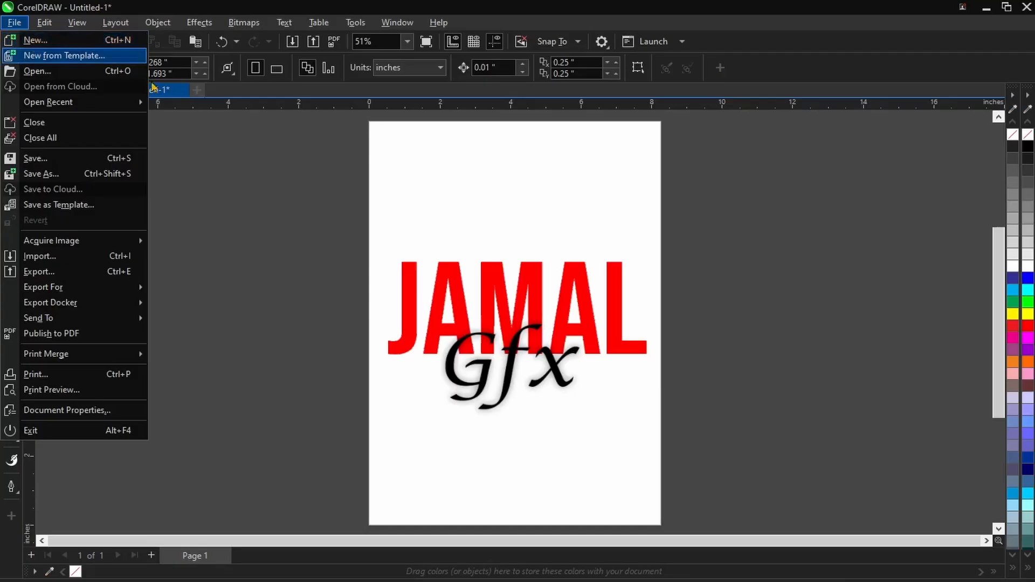
- Create a new blank A4 portrait document alongside the existing one
{"action": "left_click", "coordinate": [264, 201]}
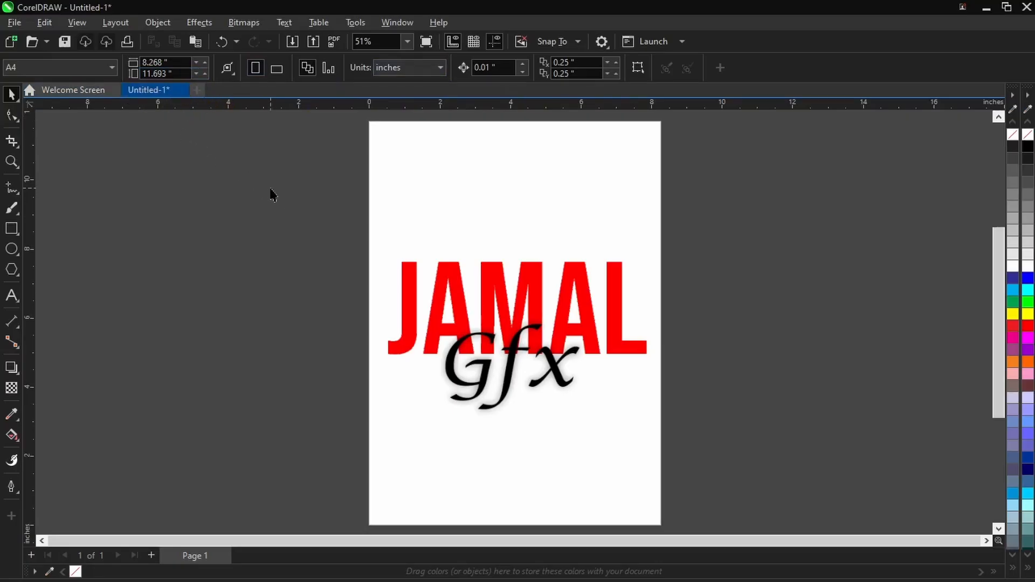
{"action": "left_click_drag", "start_coordinate": [283, 190], "coordinate": [746, 440]}
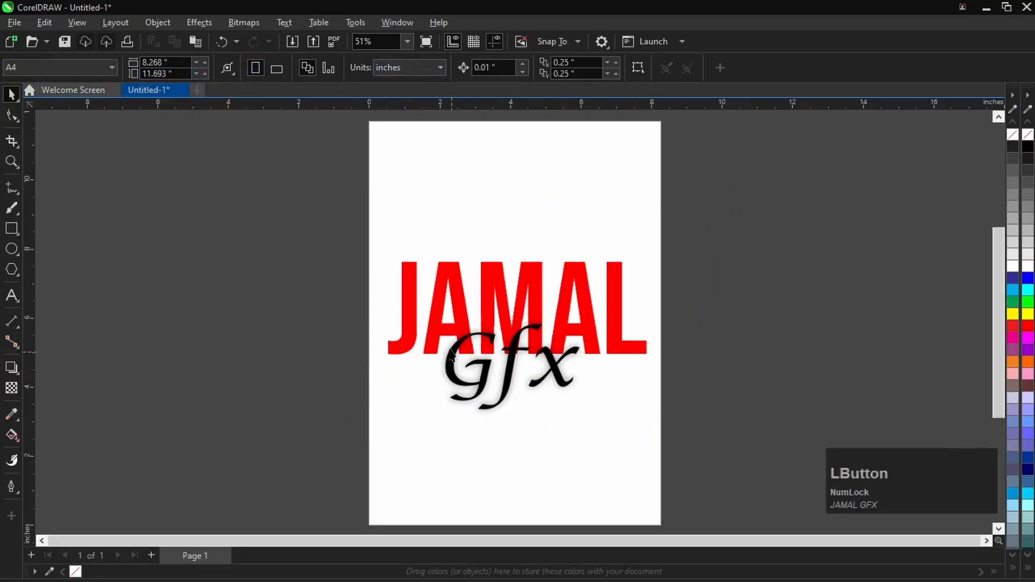
{"action": "left_click", "coordinate": [197, 95]}
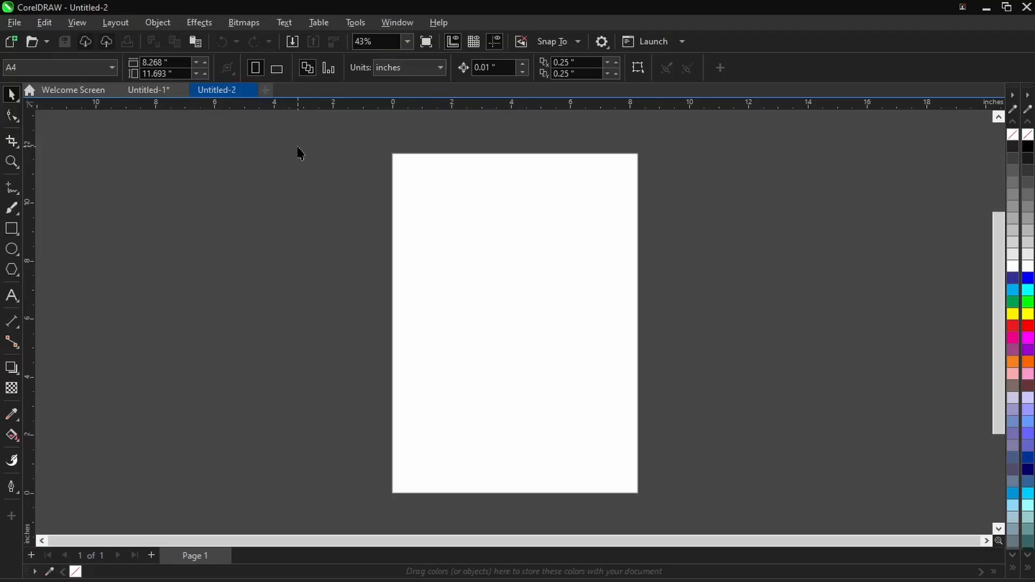
{"action": "left_click", "coordinate": [19, 108]}
{"action": "left_click", "coordinate": [20, 110]}
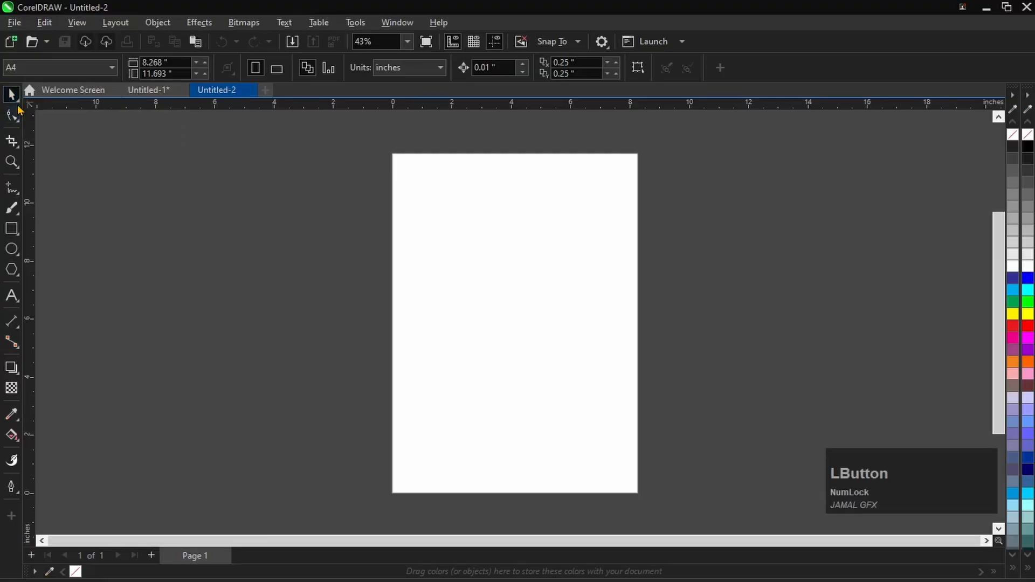
{"action": "left_click", "coordinate": [19, 108]}
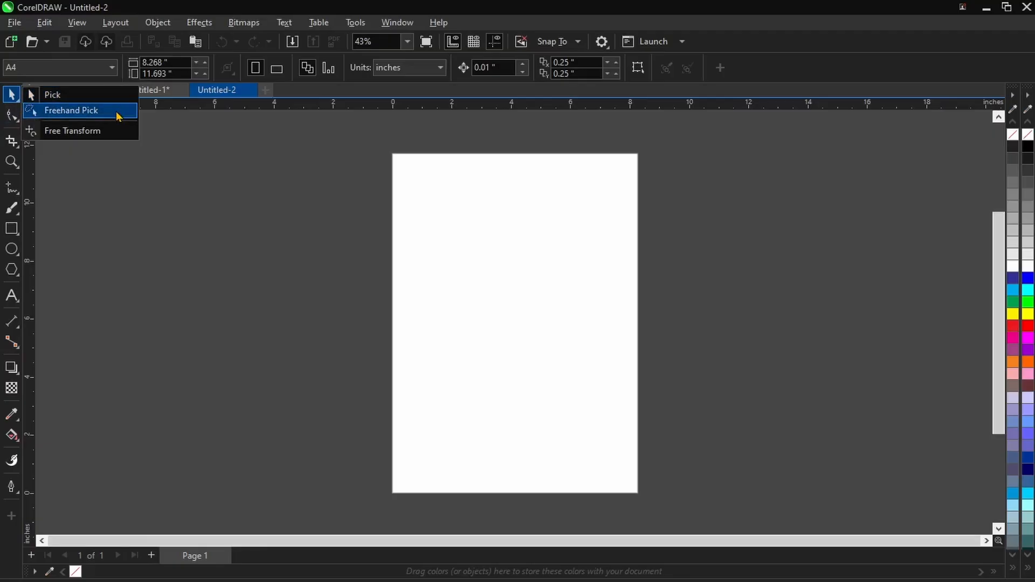
{"action": "left_click", "coordinate": [172, 165]}
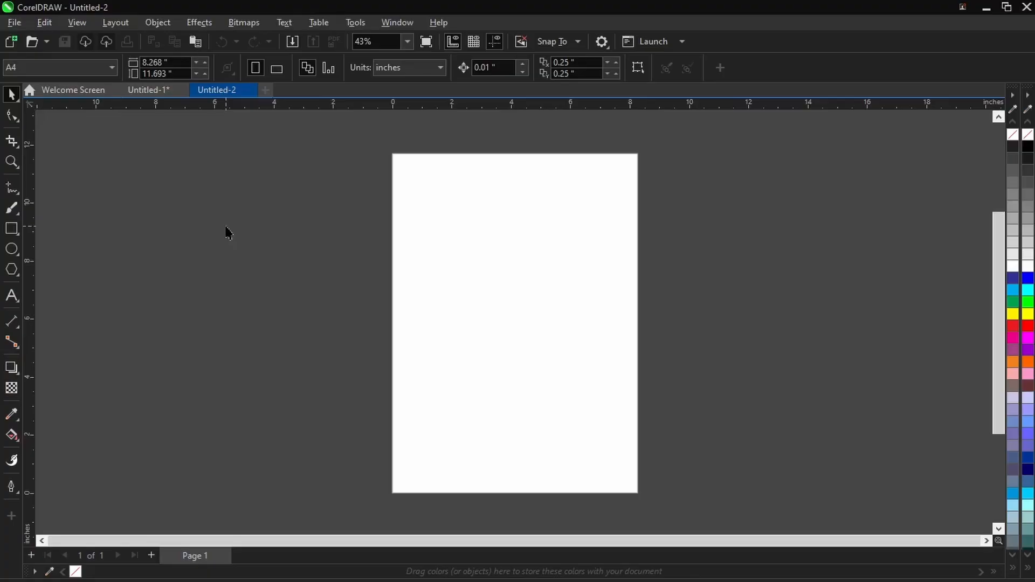
{"action": "key", "text": "shift"}
{"action": "left_click_drag", "start_coordinate": [389, 147], "coordinate": [694, 481]}
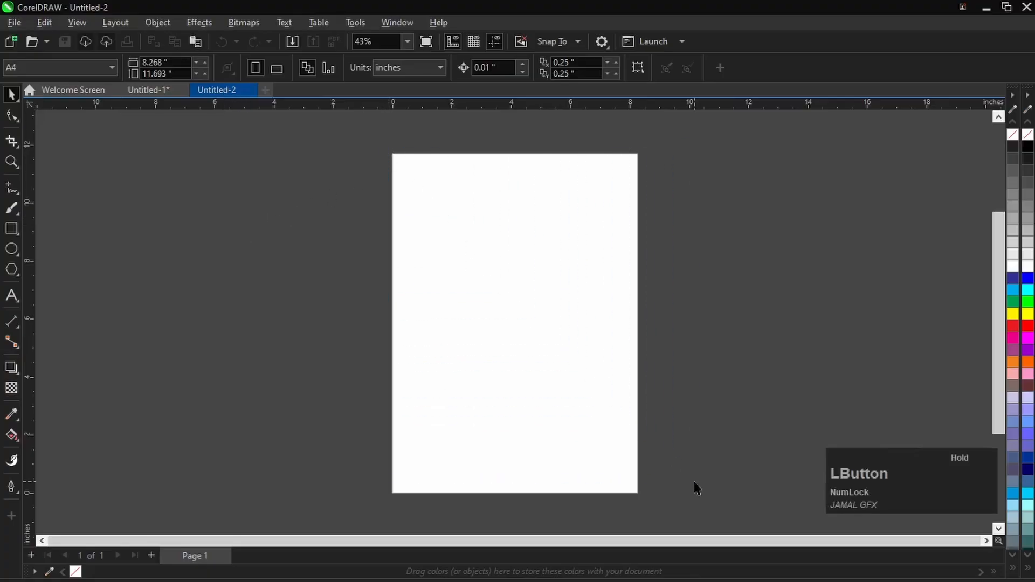
- Add a rectangle that exactly matches the A4 page frame and leave it deselected
{"action": "double_click", "coordinate": [11, 228]}
{"action": "left_click", "coordinate": [300, 217]}
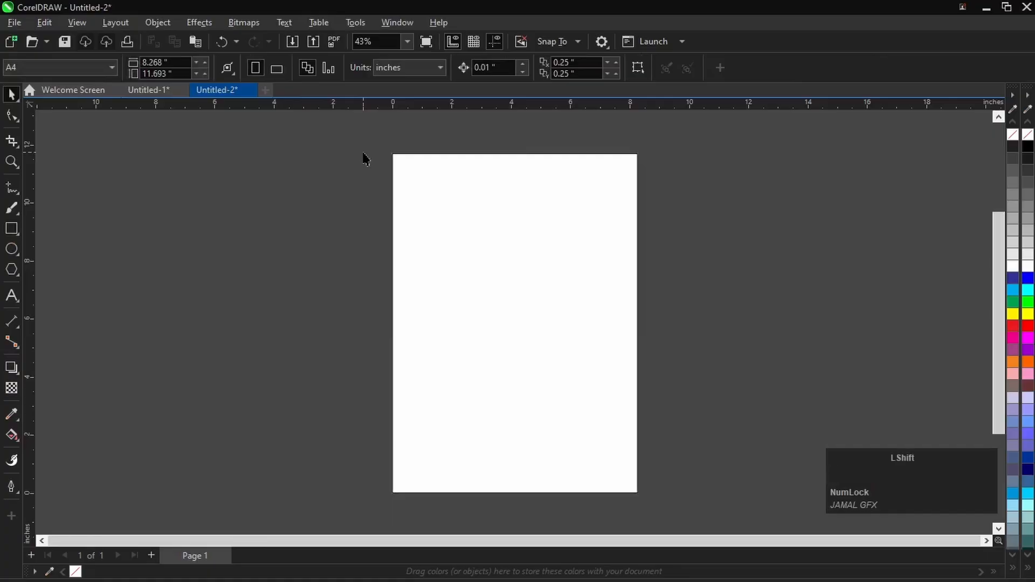
{"action": "left_click_drag", "start_coordinate": [366, 139], "coordinate": [700, 483]}
{"action": "key", "text": "shift+F2"}
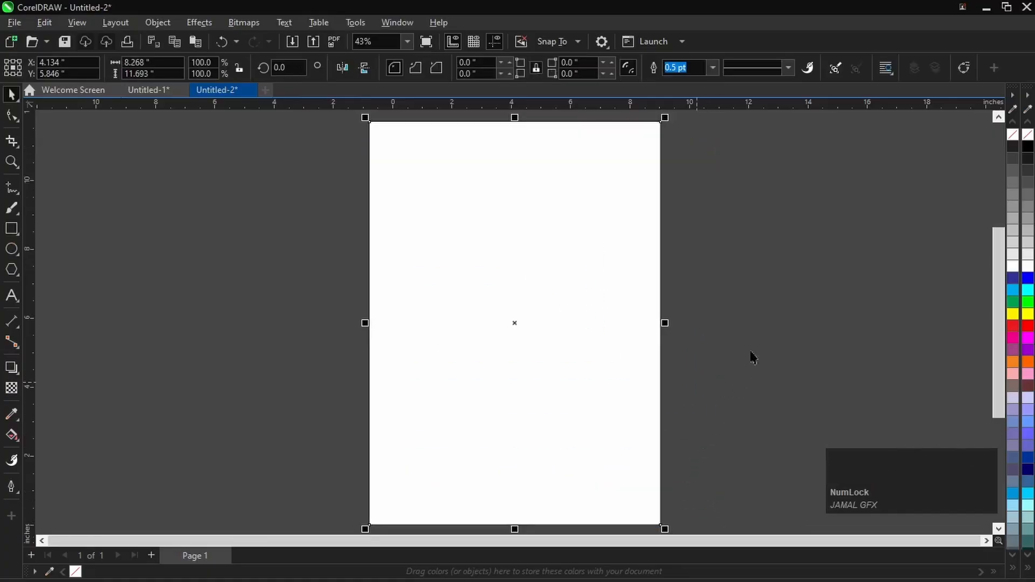
{"action": "left_click", "coordinate": [584, 363]}
- Turn on the option that treats all objects as filled
{"action": "left_click", "coordinate": [8, 233]}
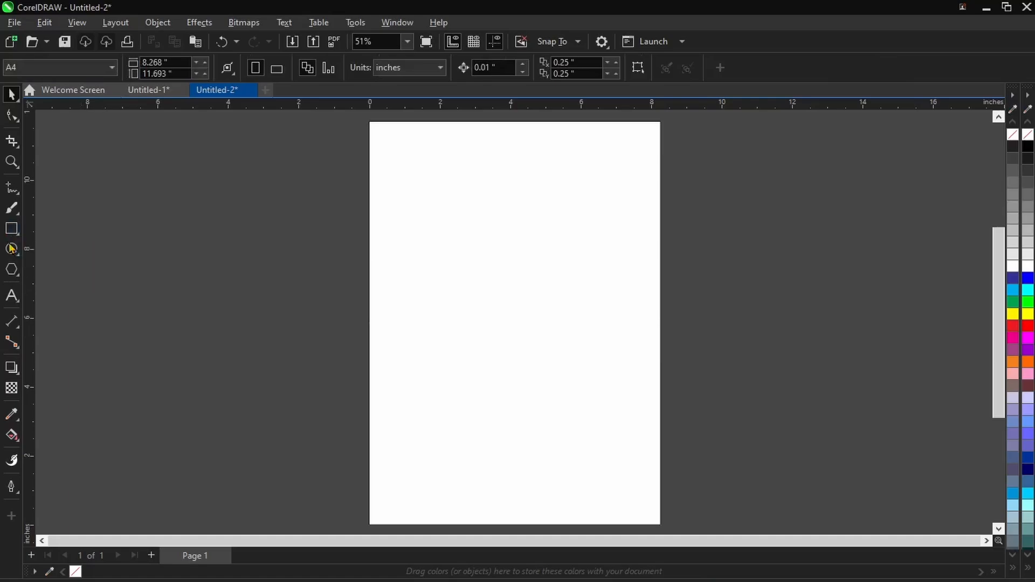
{"action": "left_click", "coordinate": [12, 249]}
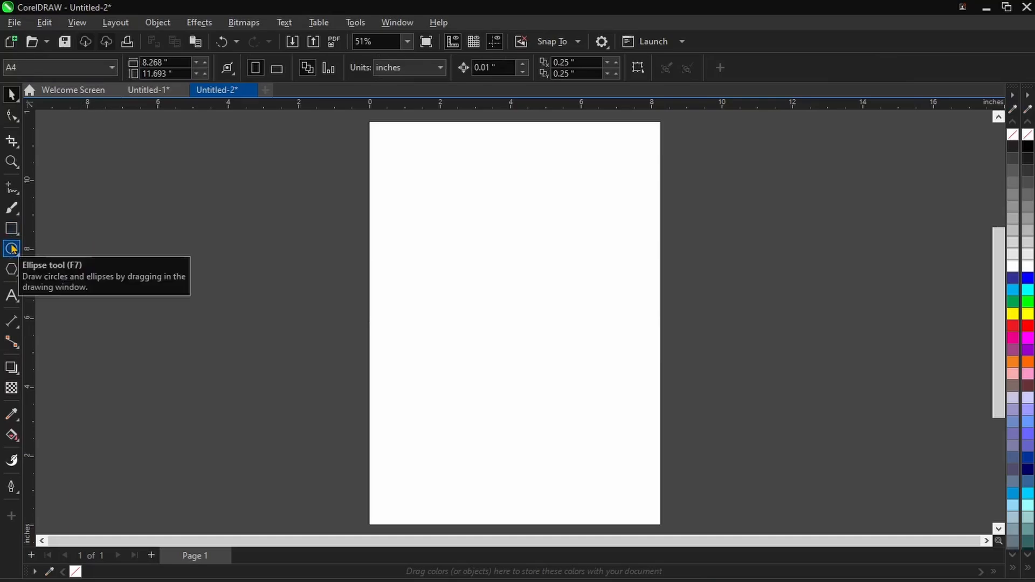
{"action": "left_click", "coordinate": [469, 224]}
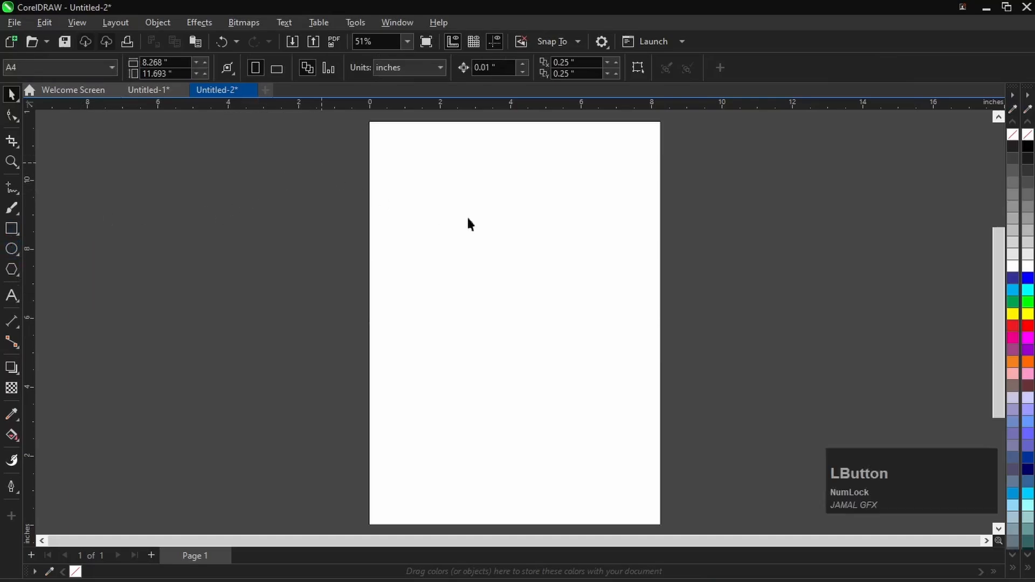
{"action": "left_click", "coordinate": [638, 68]}
- Draw a rectangle about 2.57 by 1.43 inches near the page's upper-left corner and deselect it
{"action": "left_click", "coordinate": [13, 231]}
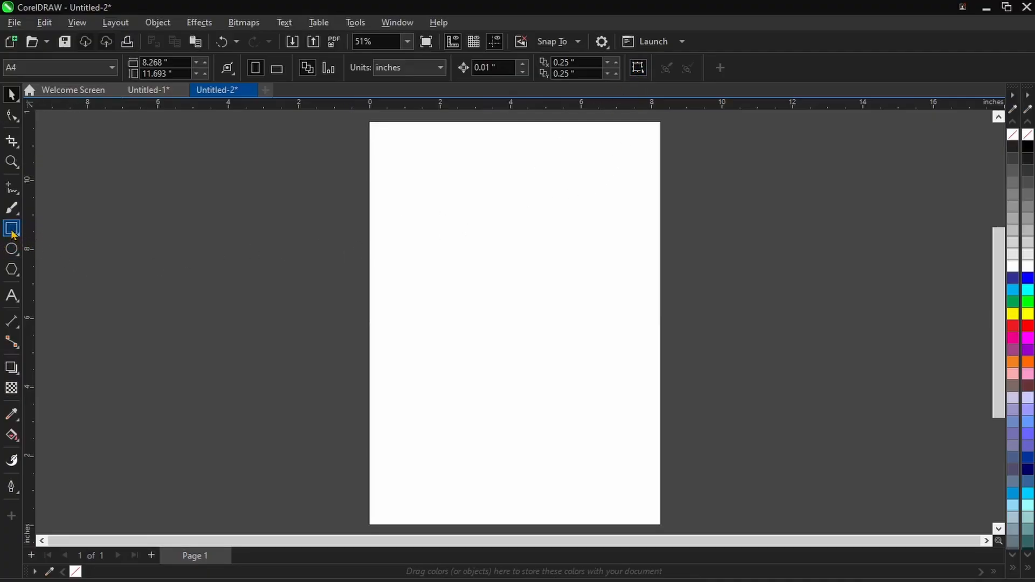
{"action": "left_click", "coordinate": [13, 233]}
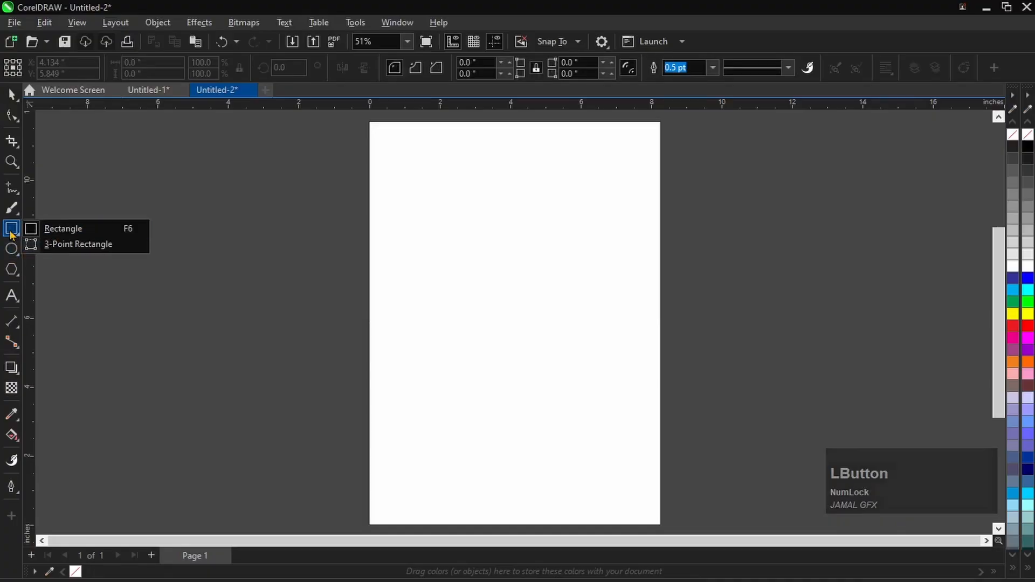
{"action": "left_click", "coordinate": [18, 237]}
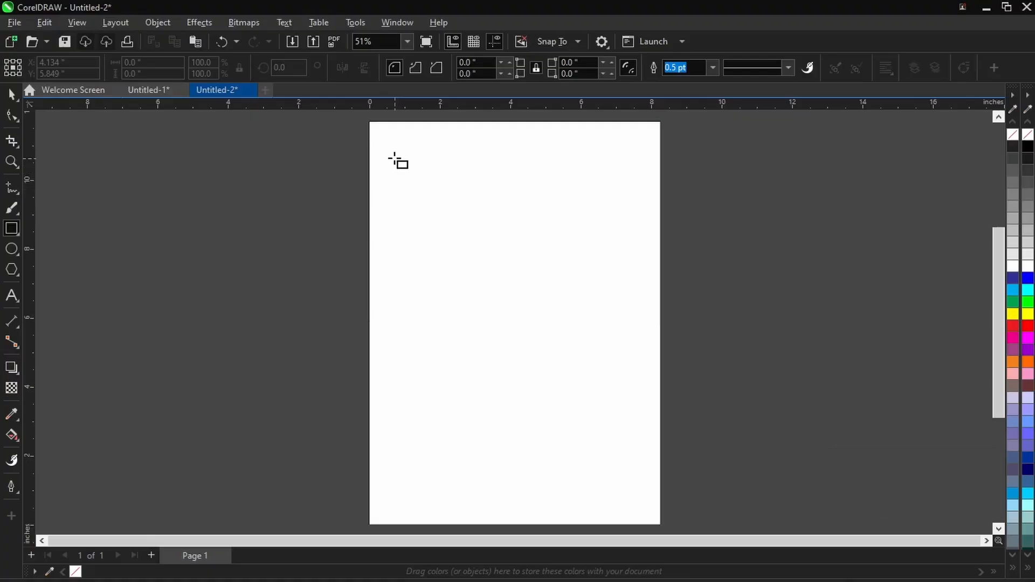
{"action": "left_click_drag", "start_coordinate": [390, 143], "coordinate": [481, 192]}
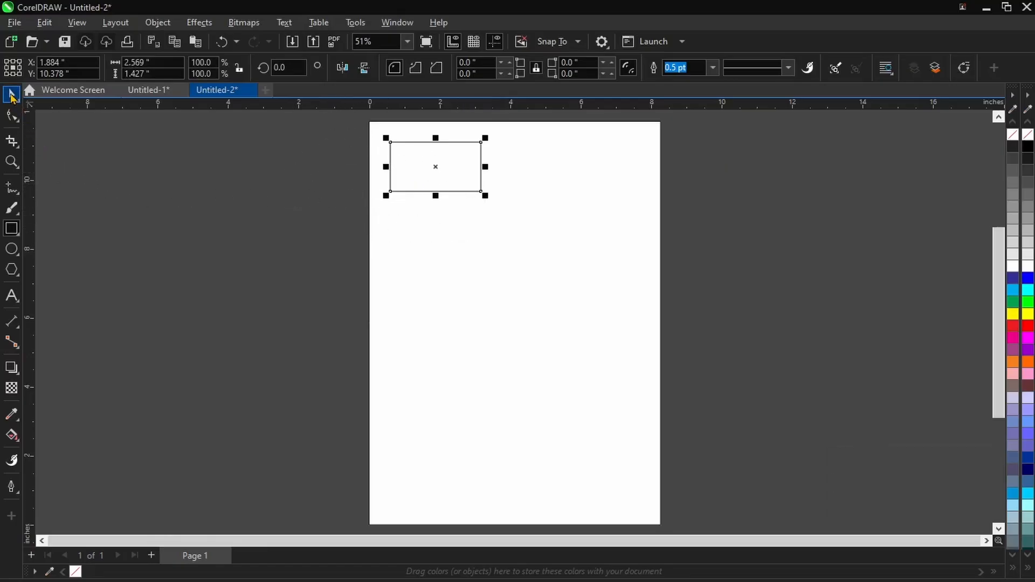
{"action": "left_click", "coordinate": [12, 96]}
{"action": "left_click", "coordinate": [51, 95]}
{"action": "left_click", "coordinate": [356, 217]}
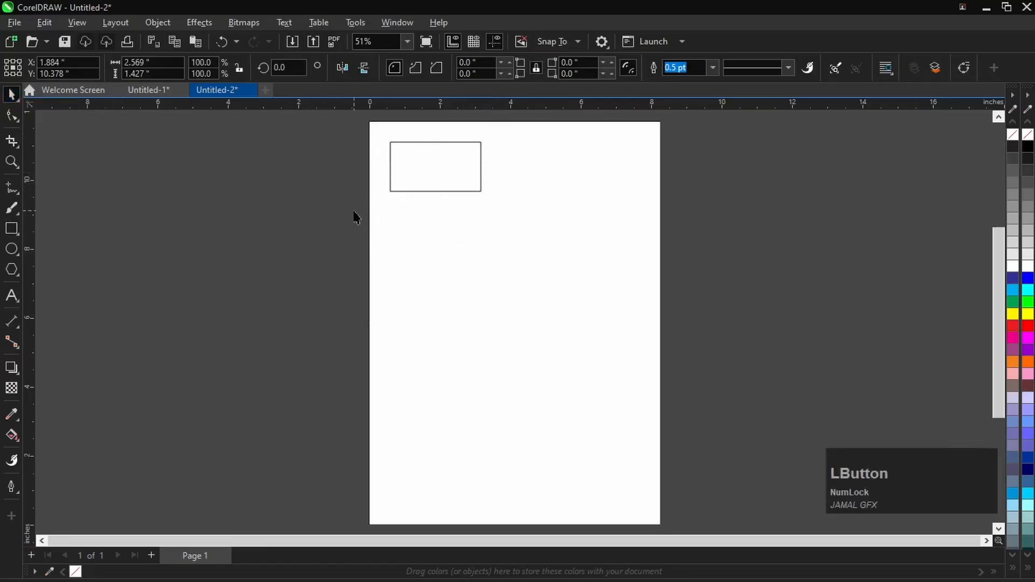
- Select the small rectangle by enclosing it completely in a selection marquee that starts outside the page
{"action": "scroll", "coordinate": [355, 217], "scroll_direction": "down", "scroll_amount": 2}
{"action": "scroll", "coordinate": [395, 272], "scroll_direction": "up", "scroll_amount": 4}
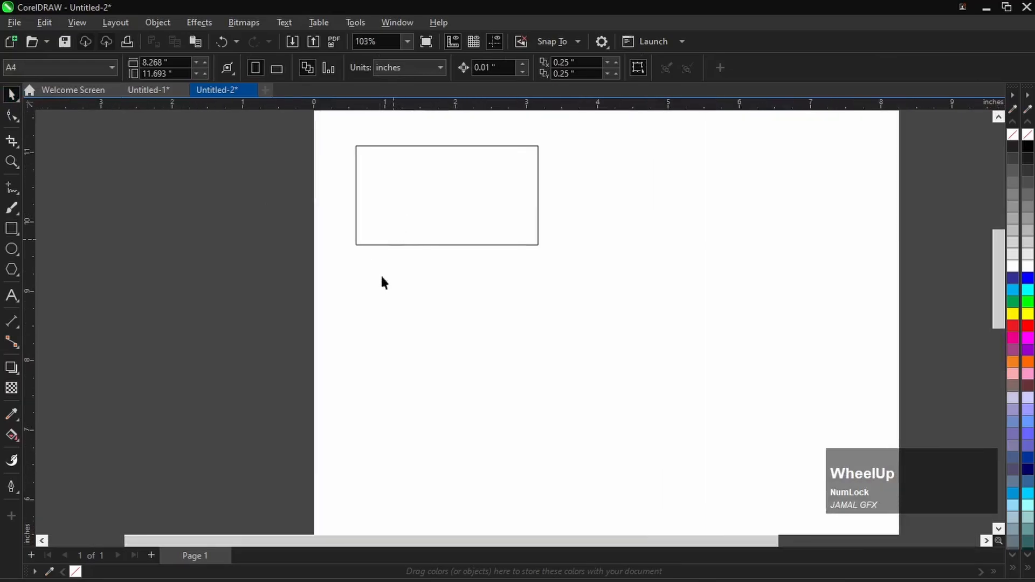
{"action": "scroll", "coordinate": [390, 194], "scroll_direction": "down", "scroll_amount": 1}
{"action": "scroll", "coordinate": [390, 194], "scroll_direction": "up", "scroll_amount": 1}
{"action": "left_click_drag", "start_coordinate": [228, 144], "coordinate": [633, 402]}
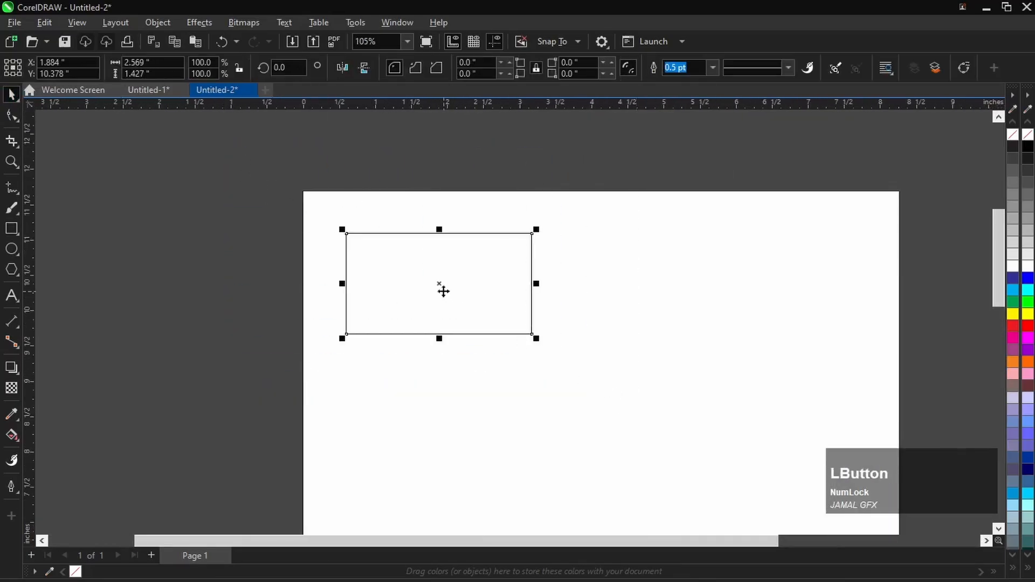
{"action": "left_click", "coordinate": [245, 185]}
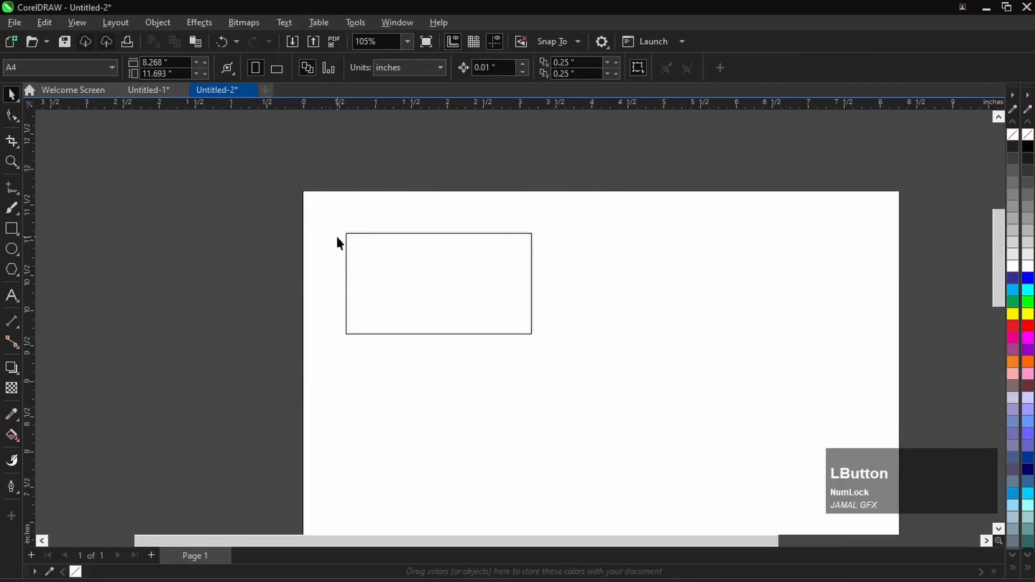
{"action": "left_click_drag", "start_coordinate": [234, 189], "coordinate": [613, 372]}
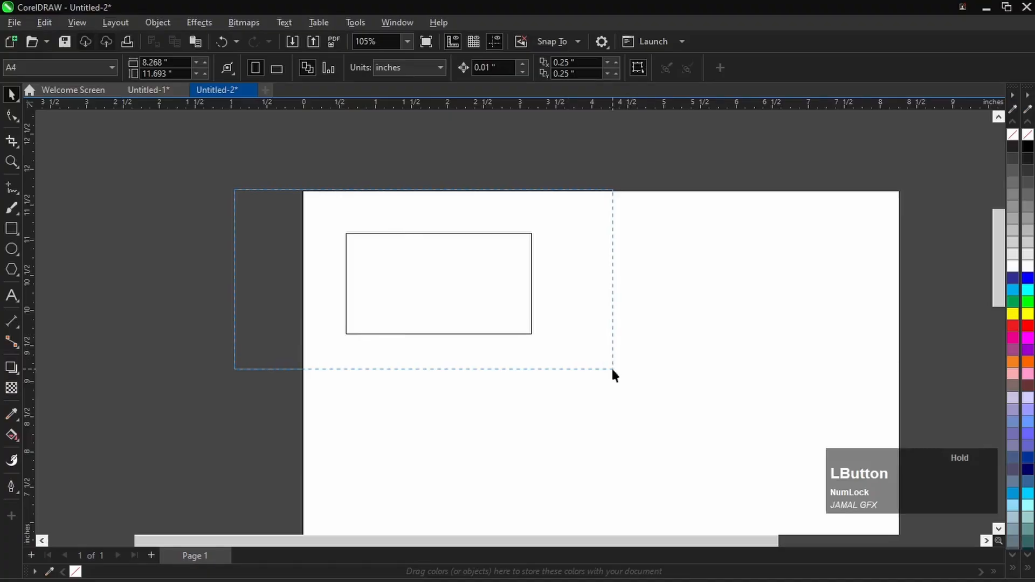
{"action": "left_click_drag", "start_coordinate": [613, 371], "coordinate": [613, 371]}
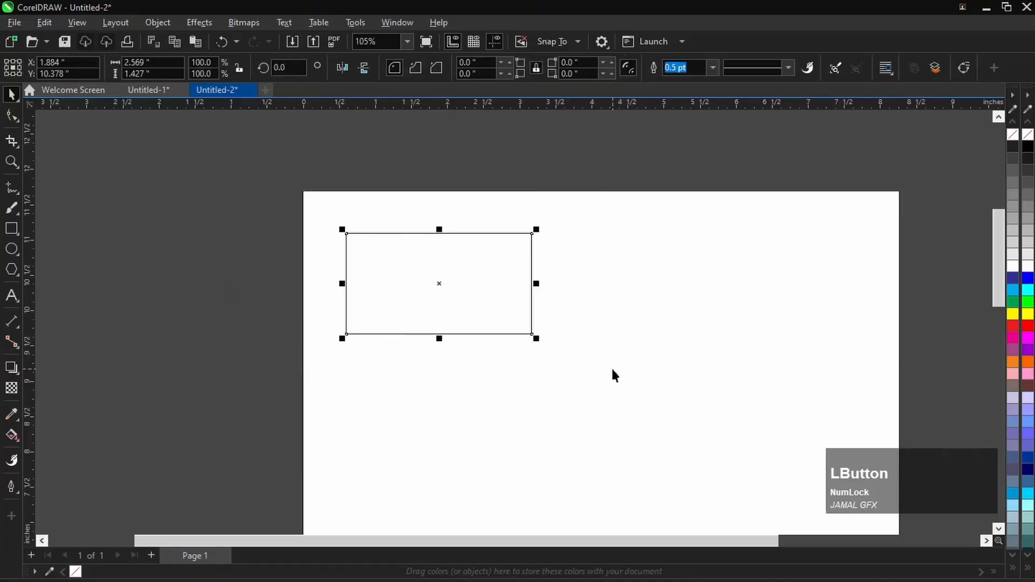
{"action": "left_click", "coordinate": [241, 224]}
{"action": "left_click_drag", "start_coordinate": [261, 194], "coordinate": [618, 369]}
- Fill the small rectangle with the red swatch of the CMYK palette and deselect it
{"action": "scroll", "coordinate": [420, 233], "scroll_direction": "up", "scroll_amount": 3}
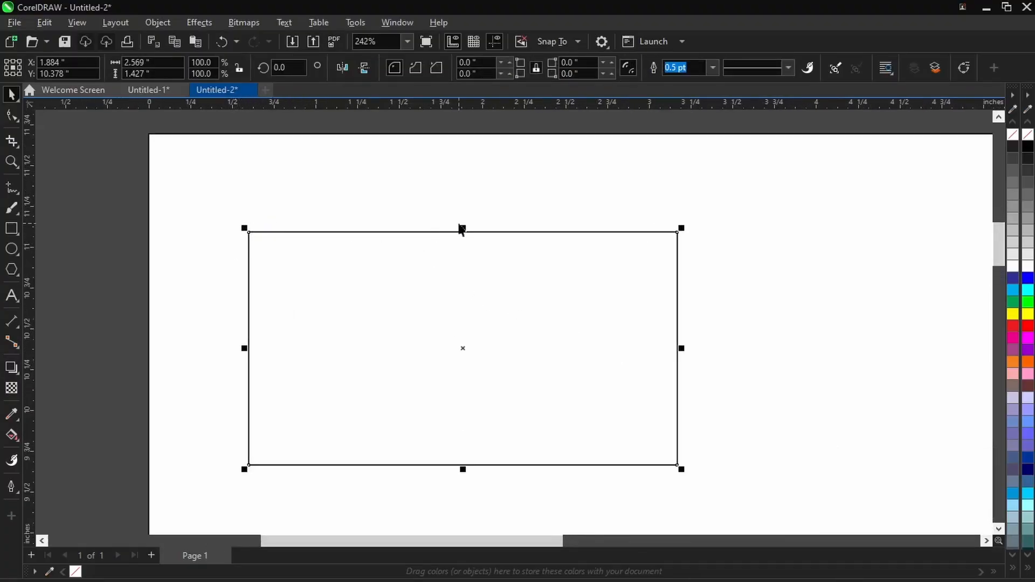
{"action": "scroll", "coordinate": [316, 203], "scroll_direction": "down", "scroll_amount": 3}
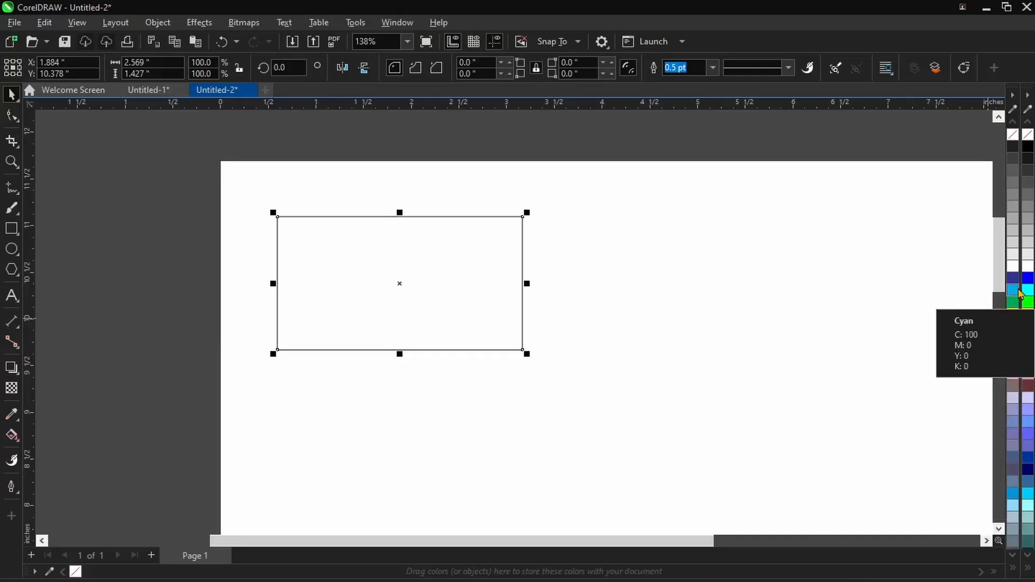
{"action": "scroll", "coordinate": [1018, 294], "scroll_direction": "down", "scroll_amount": 3}
{"action": "scroll", "coordinate": [1018, 294], "scroll_direction": "down", "scroll_amount": 4}
{"action": "scroll", "coordinate": [1018, 294], "scroll_direction": "up", "scroll_amount": 2}
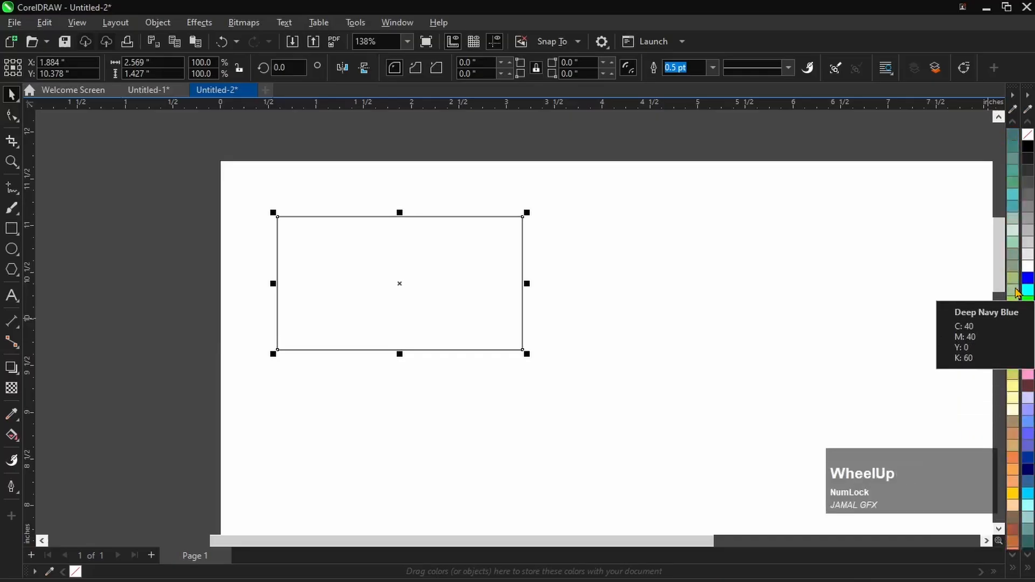
{"action": "scroll", "coordinate": [1018, 294], "scroll_direction": "down", "scroll_amount": 2}
{"action": "scroll", "coordinate": [1018, 293], "scroll_direction": "up", "scroll_amount": 4}
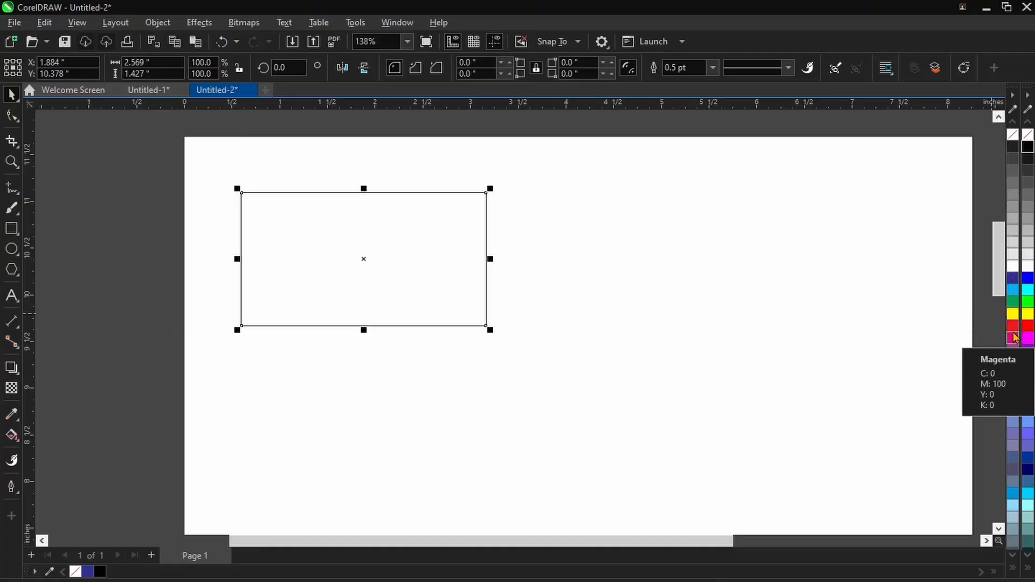
{"action": "left_click", "coordinate": [1013, 328]}
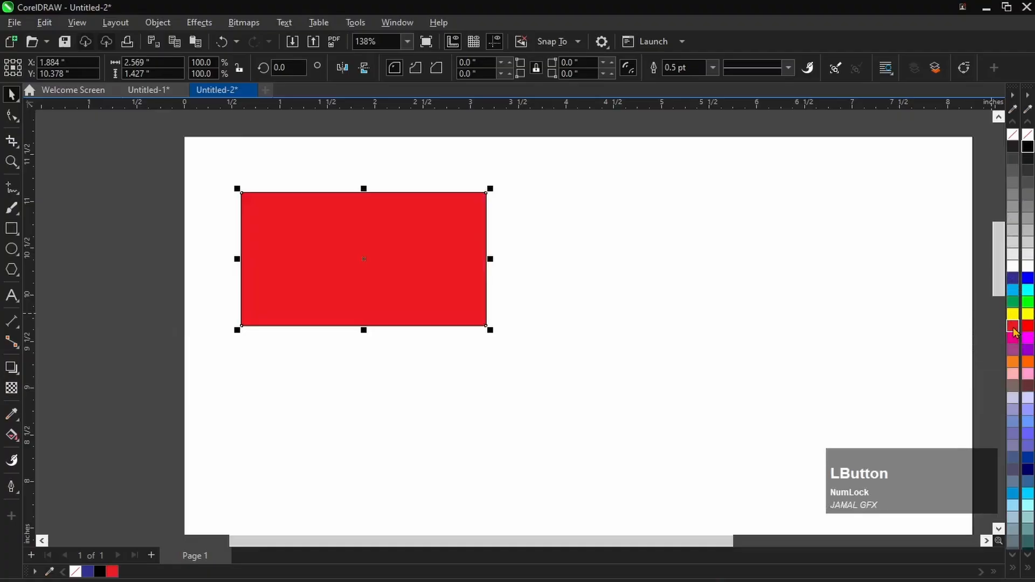
{"action": "left_click", "coordinate": [566, 308]}
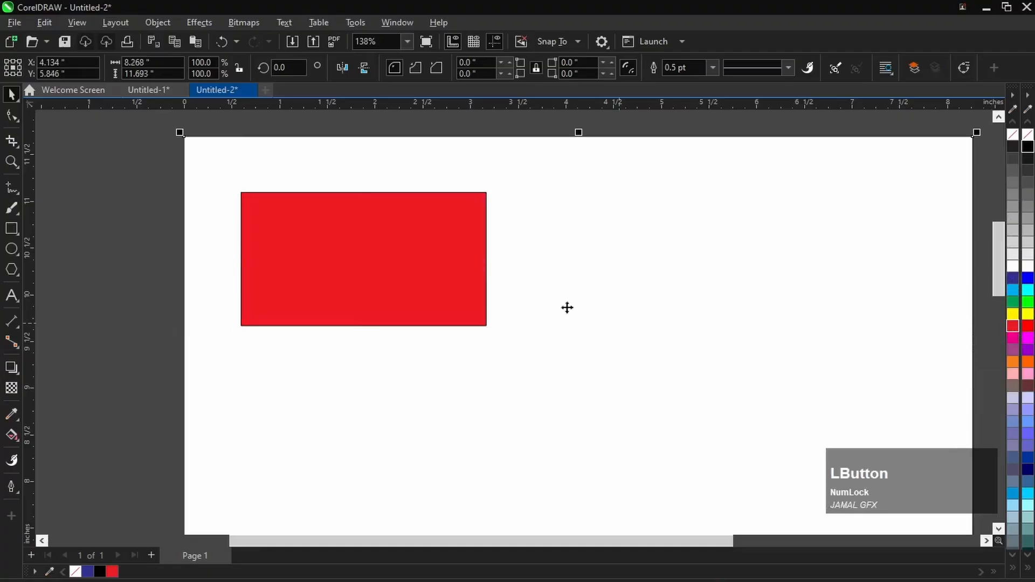
{"action": "scroll", "coordinate": [334, 263], "scroll_direction": "down", "scroll_amount": 2}
{"action": "left_click", "coordinate": [231, 249]}
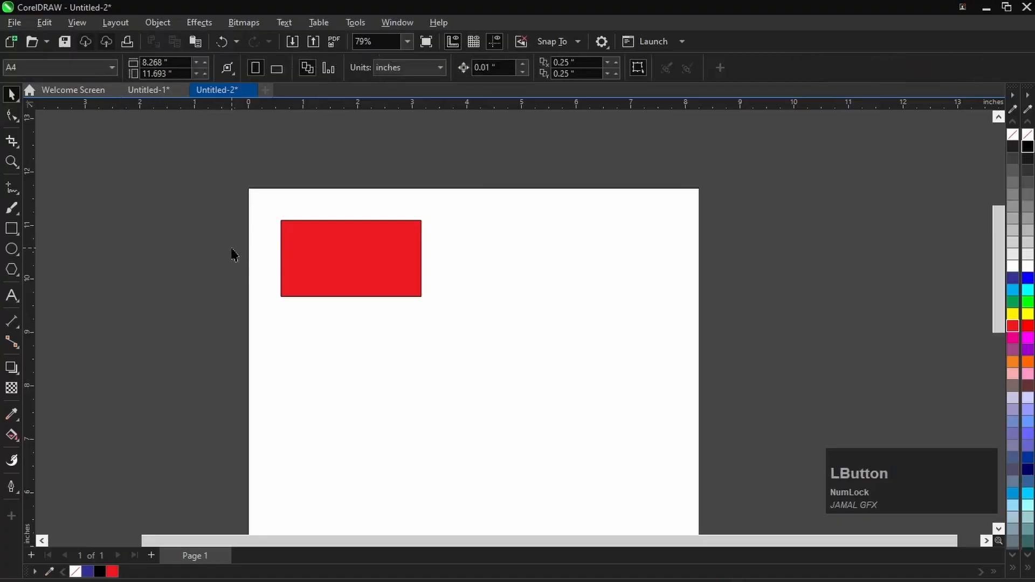
- Move the red rectangle across to the right half of the page, at about X 5.72, Y 10.42 inches
{"action": "scroll", "coordinate": [232, 253], "scroll_direction": "up", "scroll_amount": 2}
{"action": "left_click_drag", "start_coordinate": [192, 168], "coordinate": [616, 364]}
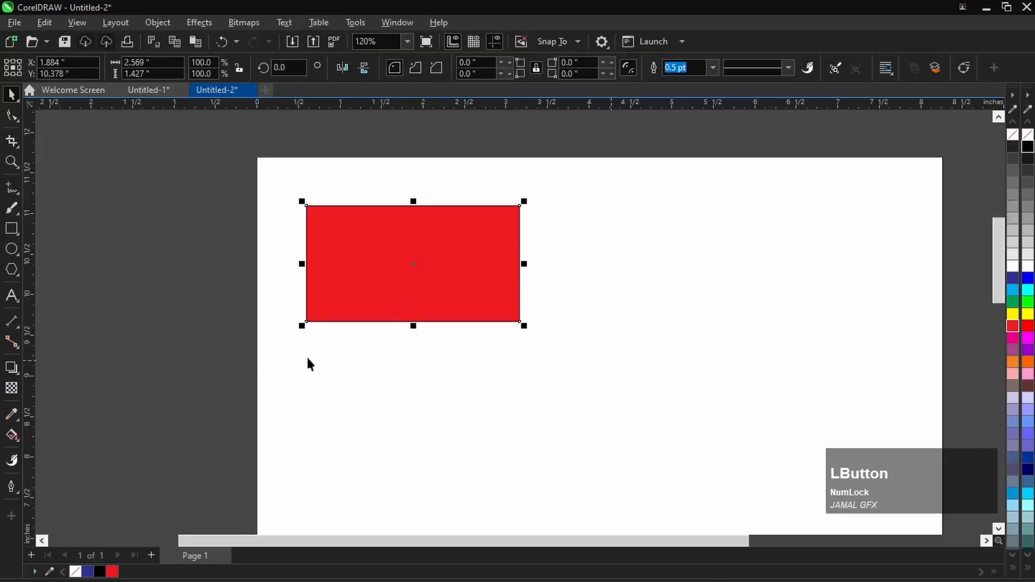
{"action": "left_click_drag", "start_coordinate": [413, 266], "coordinate": [734, 265]}
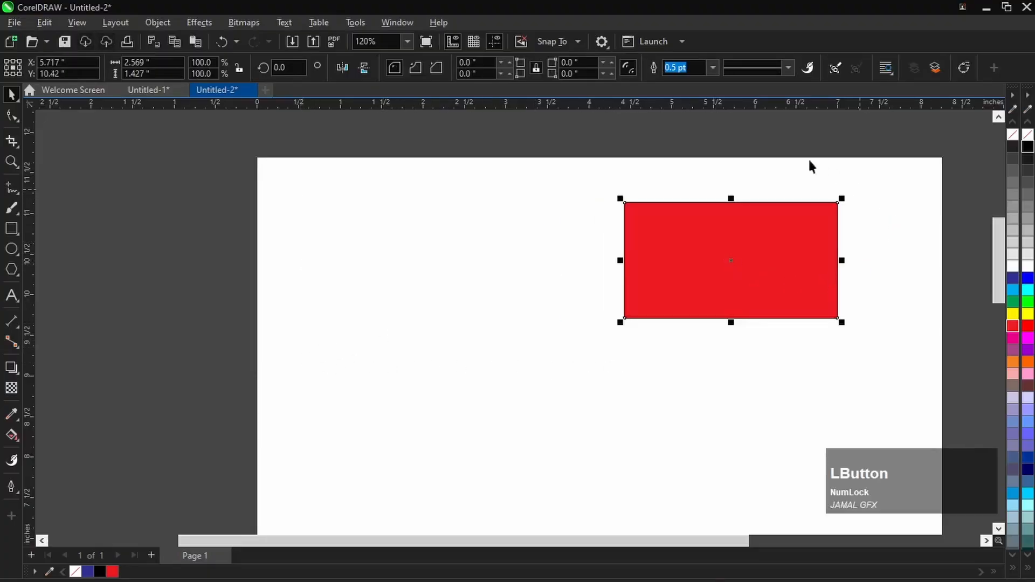
- Move the red rectangle back to the page's upper-left area, centred at about X 1.68, Y 10.45 inches
{"action": "left_click", "coordinate": [795, 171]}
{"action": "left_click", "coordinate": [816, 199]}
{"action": "left_click", "coordinate": [814, 208]}
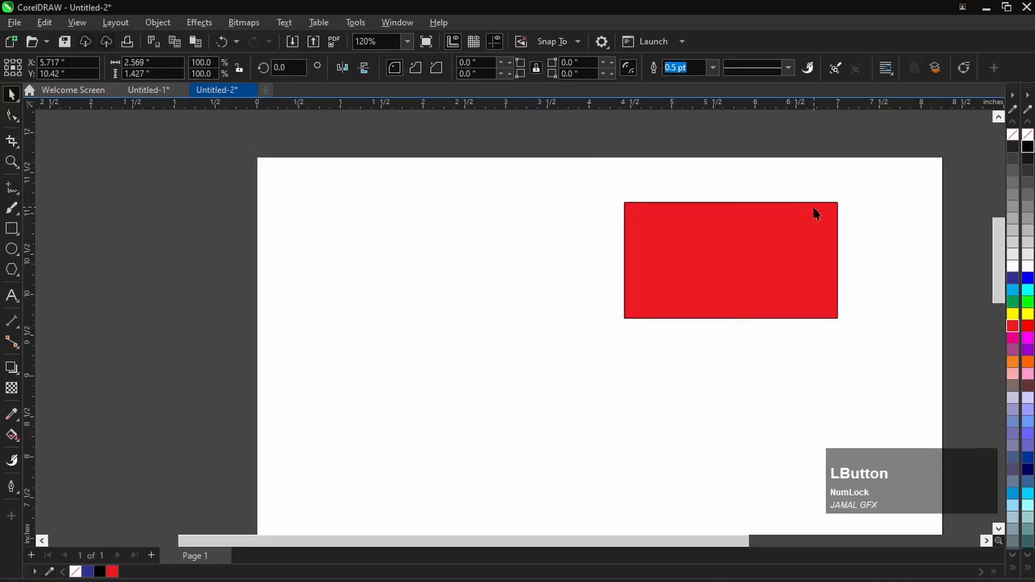
{"action": "left_click", "coordinate": [814, 213]}
{"action": "left_click", "coordinate": [588, 296]}
{"action": "left_click", "coordinate": [677, 253]}
{"action": "left_click", "coordinate": [644, 218]}
{"action": "left_click", "coordinate": [688, 233]}
{"action": "left_click_drag", "start_coordinate": [722, 256], "coordinate": [396, 258]}
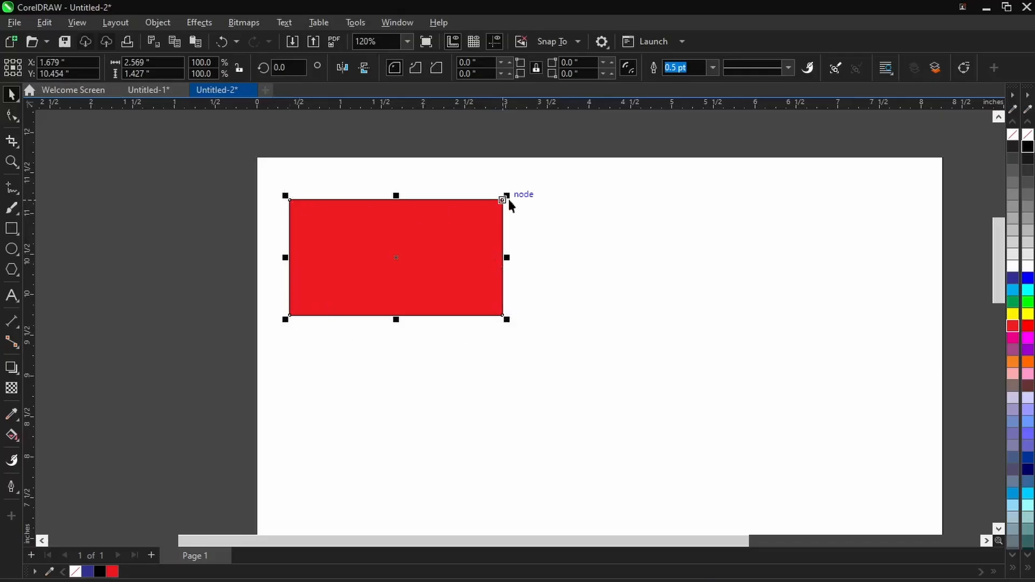
- Enlarge the red rectangle proportionally to about 3.62 by 2.01 inches and move it fully onto the page, at about X 2.36, Y 9.72 inches
{"action": "left_click_drag", "start_coordinate": [508, 197], "coordinate": [626, 145]}
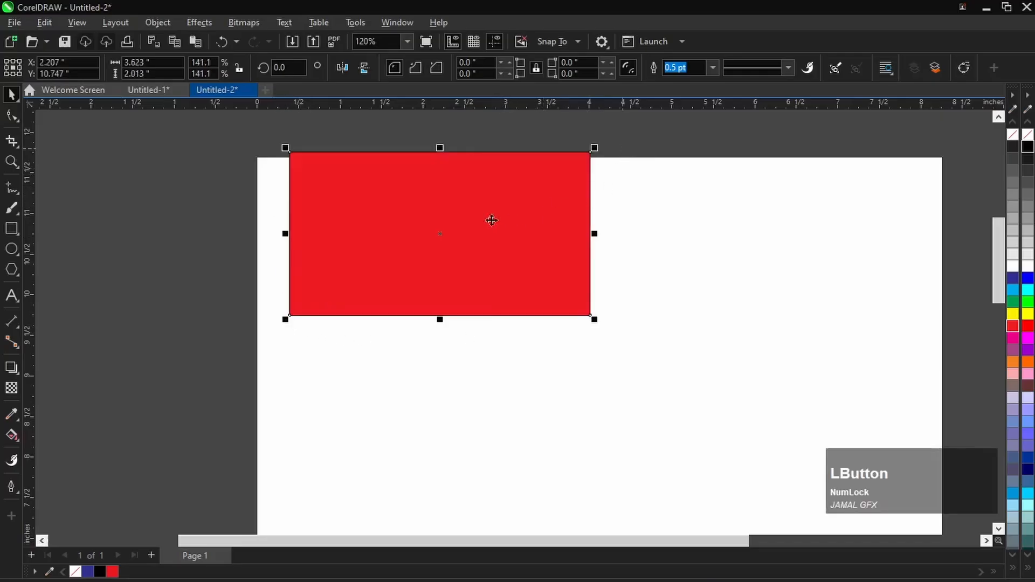
{"action": "left_click_drag", "start_coordinate": [491, 220], "coordinate": [464, 291]}
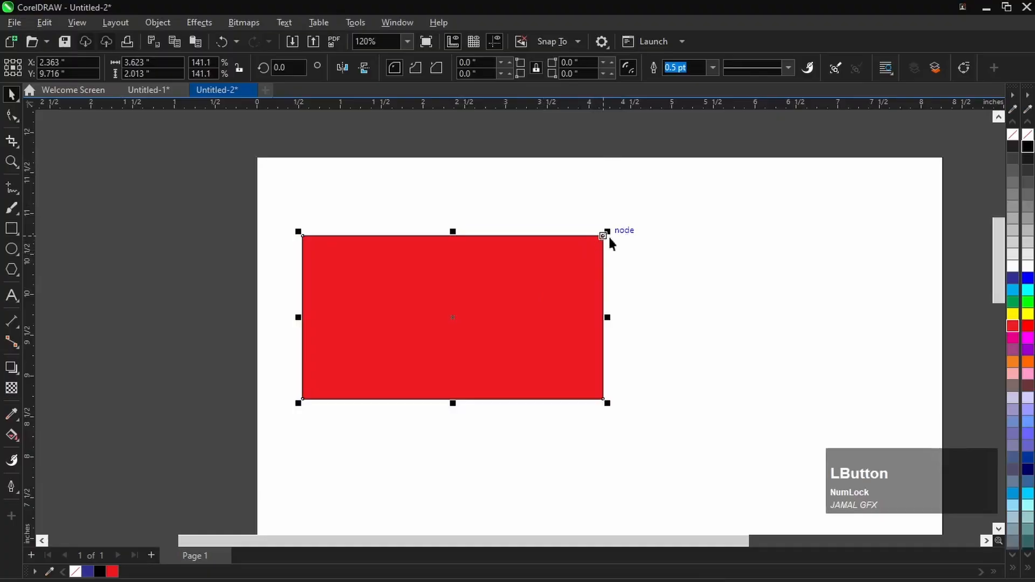
- Shrink the red rectangle to about 3.58 inches wide and stretch its upper edge to a height of about 2.17 inches
{"action": "mouse_move", "coordinate": [608, 232]}
{"action": "left_mouse_down"}
{"action": "mouse_move", "coordinate": [694, 173]}
{"action": "mouse_move", "coordinate": [733, 176]}
{"action": "mouse_move", "coordinate": [559, 262]}
{"action": "mouse_move", "coordinate": [598, 240]}
{"action": "left_mouse_up"}
{"action": "scroll", "coordinate": [566, 279], "scroll_direction": "down", "scroll_amount": 1}
{"action": "left_click", "coordinate": [486, 279]}
{"action": "left_click", "coordinate": [473, 275]}
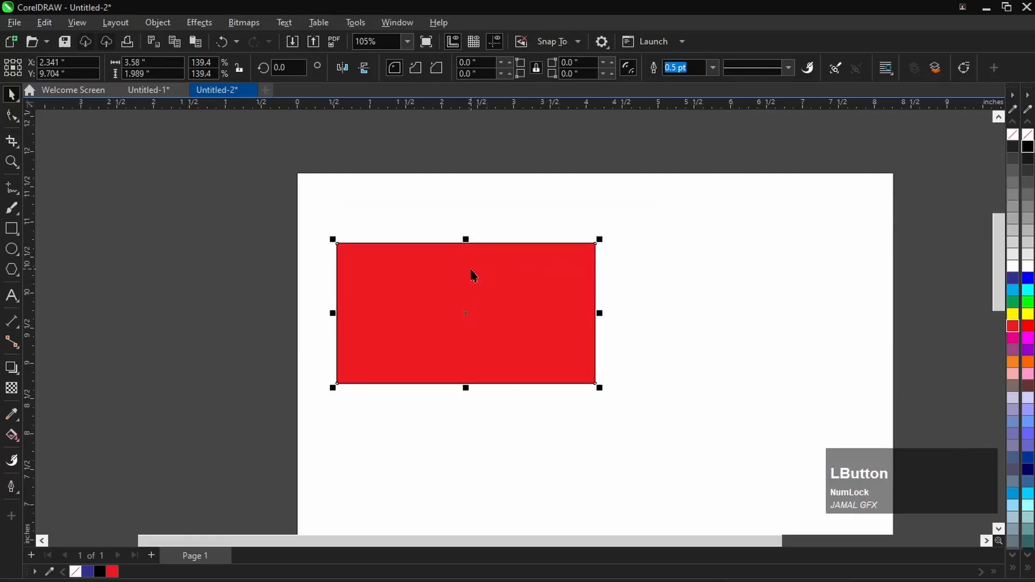
{"action": "mouse_move", "coordinate": [466, 239]}
{"action": "left_mouse_down"}
{"action": "mouse_move", "coordinate": [466, 323]}
{"action": "mouse_move", "coordinate": [473, 255]}
{"action": "mouse_move", "coordinate": [475, 328]}
{"action": "mouse_move", "coordinate": [471, 290]}
{"action": "mouse_move", "coordinate": [466, 318]}
{"action": "mouse_move", "coordinate": [469, 205]}
{"action": "mouse_move", "coordinate": [470, 243]}
{"action": "mouse_move", "coordinate": [473, 230]}
{"action": "left_mouse_up"}
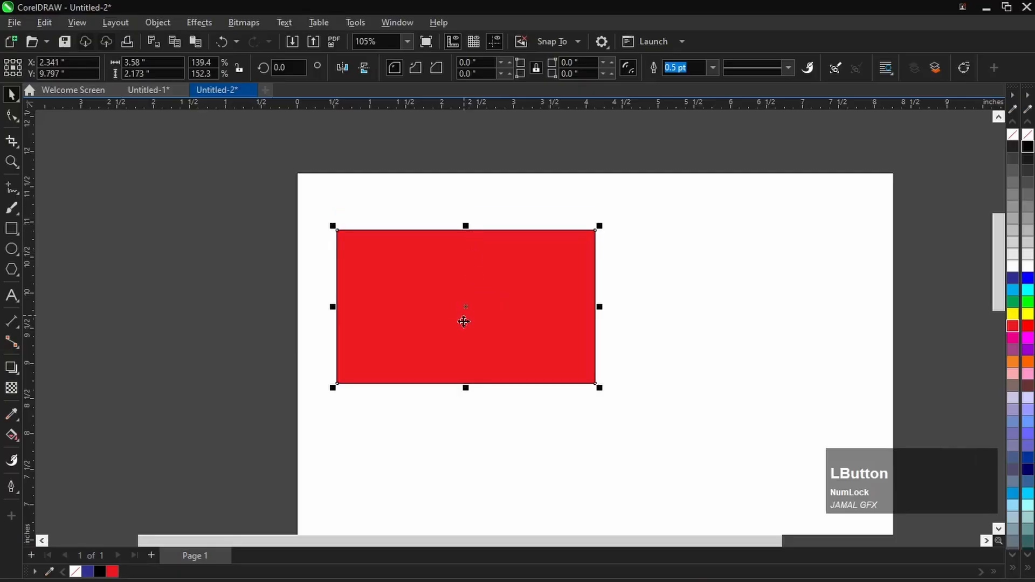
- Switch the red rectangle's handles back and forth between resize mode and rotate-and-skew mode
{"action": "left_click", "coordinate": [469, 309]}
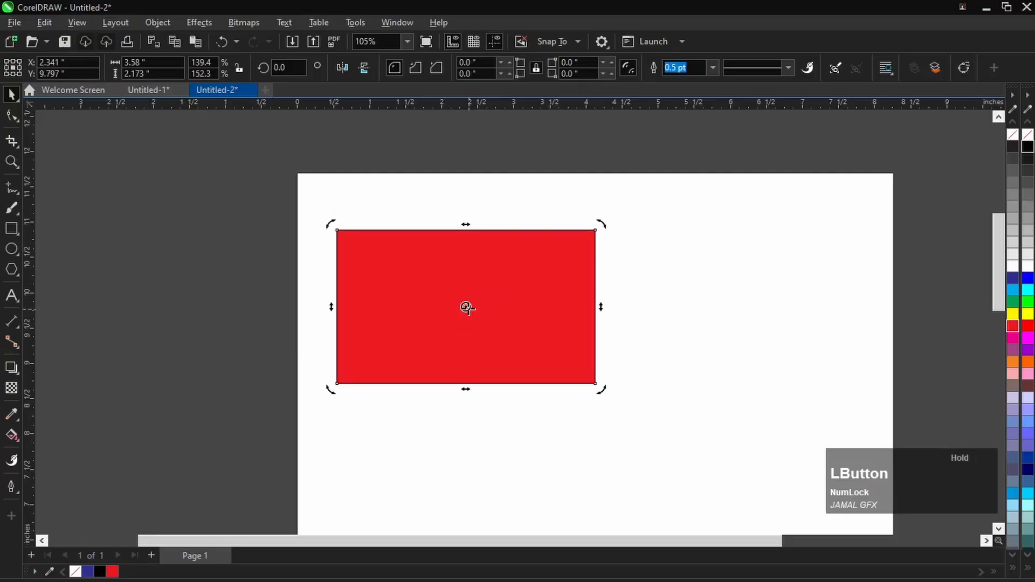
{"action": "left_click", "coordinate": [467, 307]}
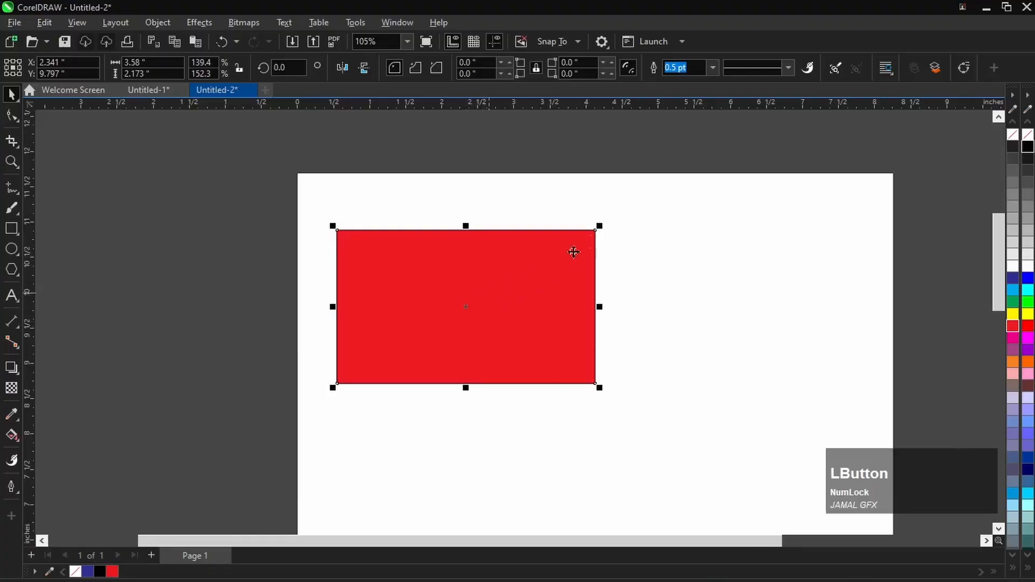
{"action": "left_click", "coordinate": [578, 238]}
{"action": "left_click", "coordinate": [556, 265]}
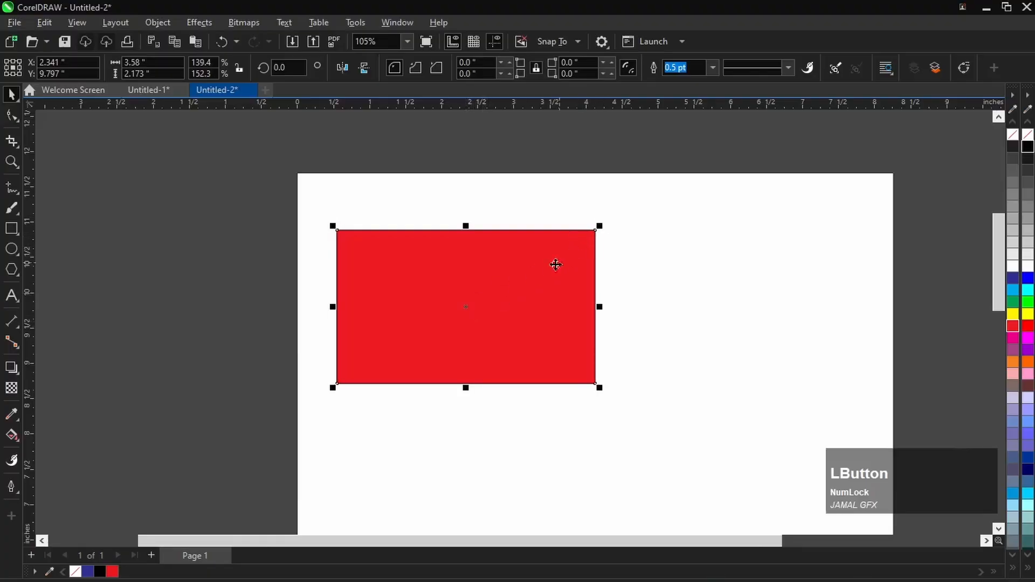
- Try rotating the red rectangle clockwise about its centre to about 287.8 degrees, undo the rotation and deselect the rectangle
{"action": "left_click", "coordinate": [452, 262]}
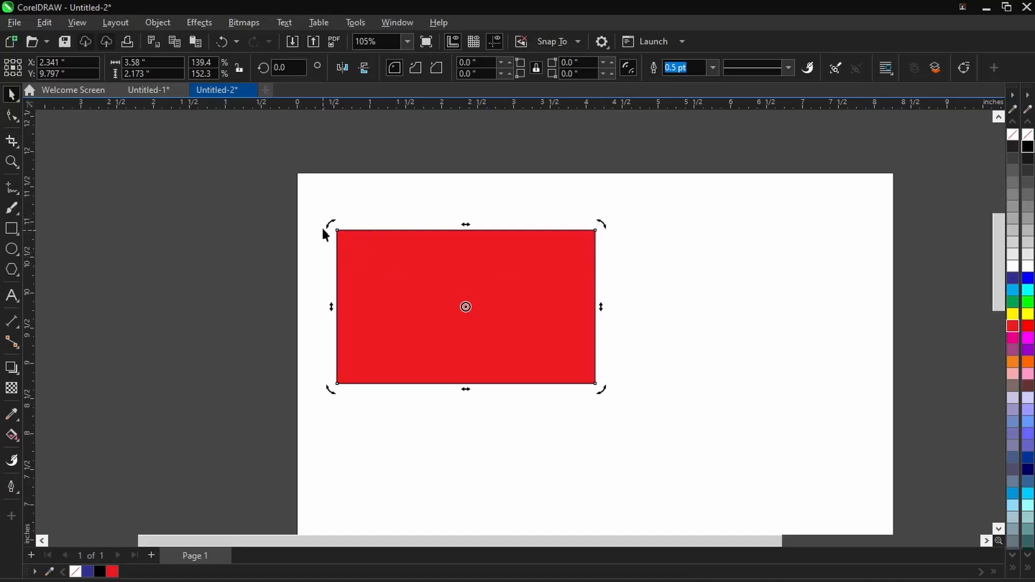
{"action": "left_click_drag", "start_coordinate": [331, 226], "coordinate": [502, 230]}
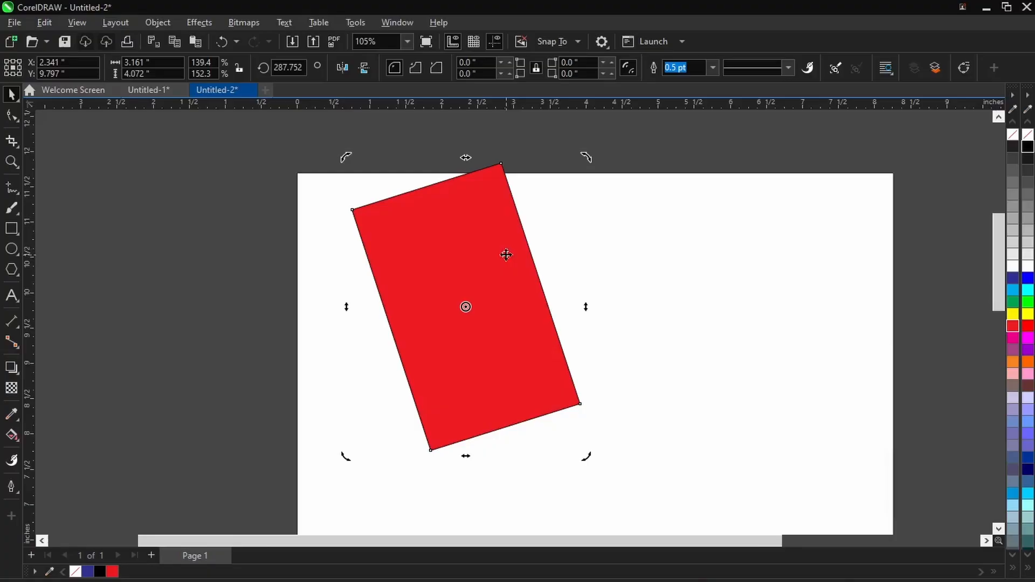
{"action": "key", "text": "ctrl+z"}
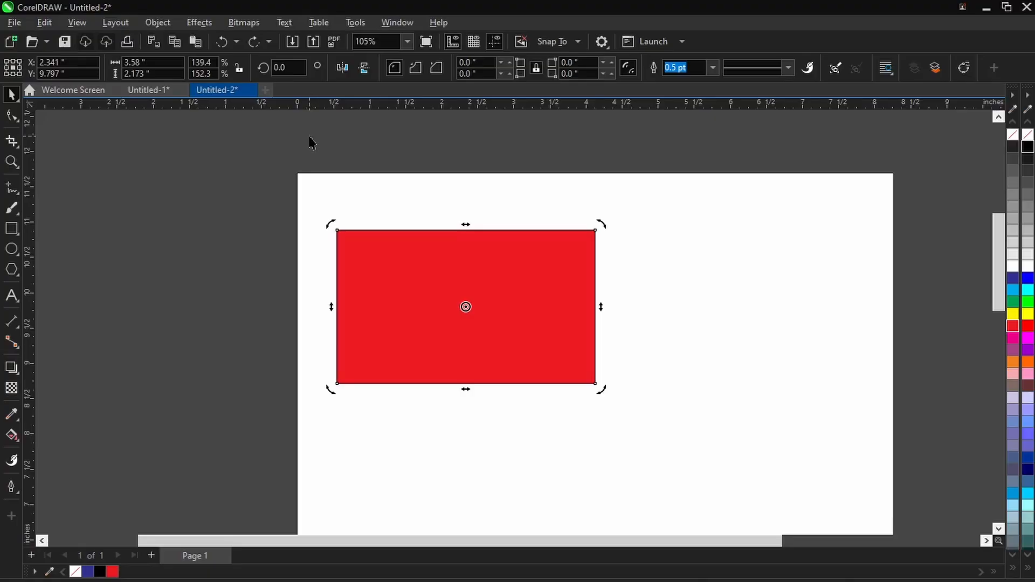
{"action": "left_click", "coordinate": [418, 143]}
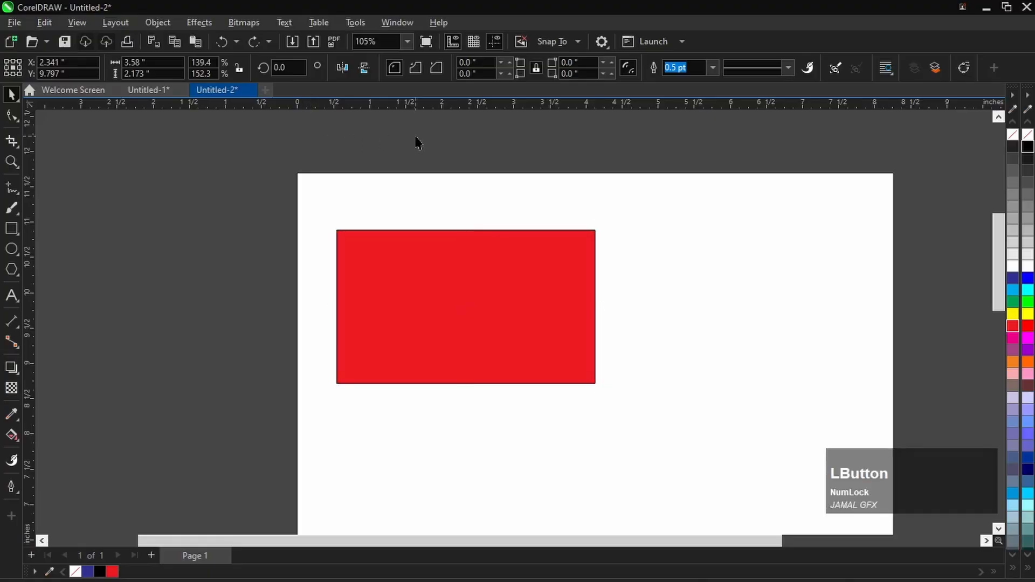
- Try skewing the red rectangle upward by its right side, about 16.5 degrees, and undo the skew
{"action": "left_click", "coordinate": [451, 259]}
{"action": "left_click", "coordinate": [478, 293]}
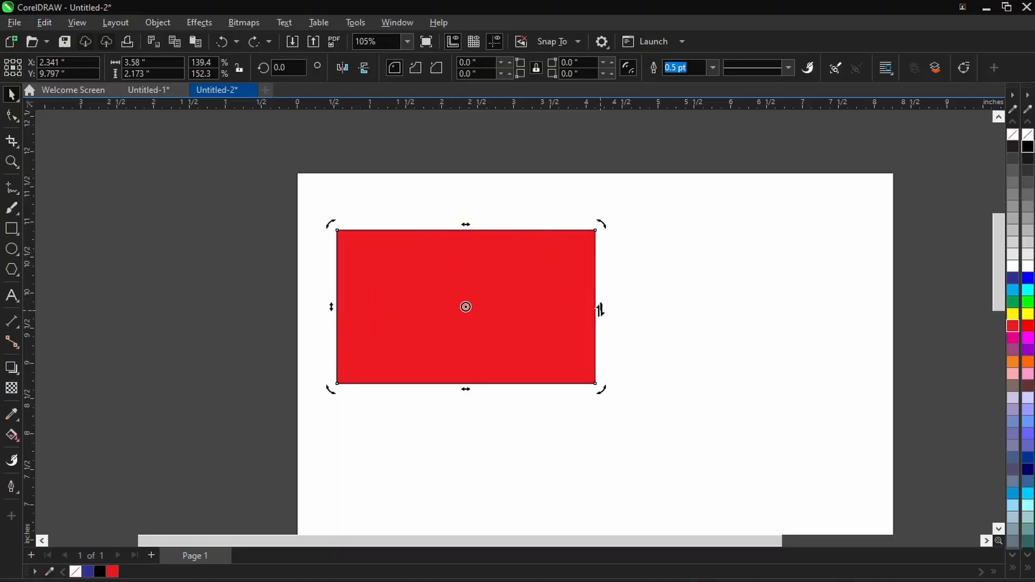
{"action": "left_click_drag", "start_coordinate": [601, 307], "coordinate": [596, 235]}
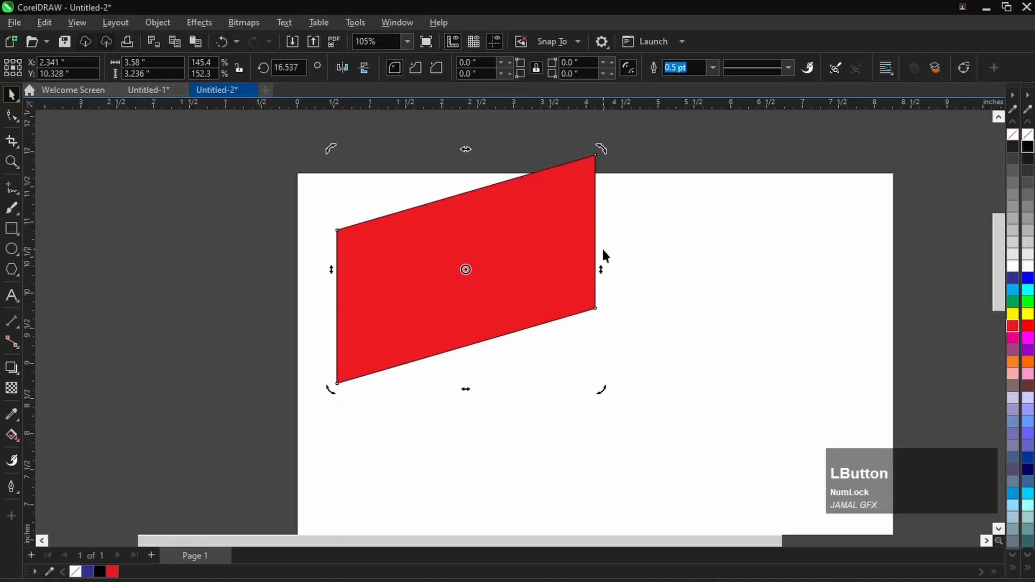
{"action": "key", "text": "ctrl+z"}
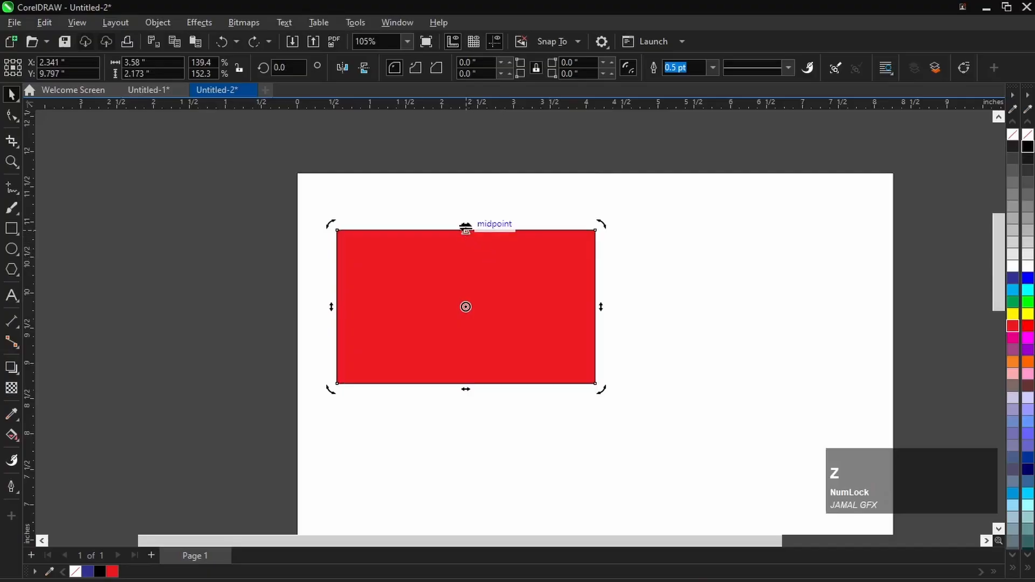
- Try skewing the red rectangle sideways by its upper edge and upward by its left side, undoing each skew
{"action": "left_click_drag", "start_coordinate": [465, 225], "coordinate": [530, 234]}
{"action": "key", "text": "ctrl+z"}
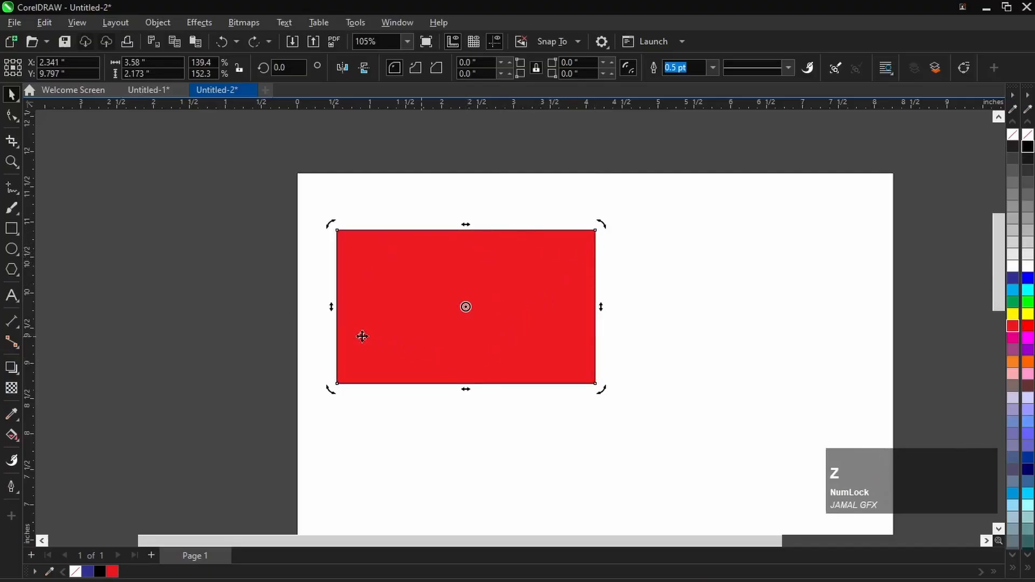
{"action": "left_click_drag", "start_coordinate": [331, 306], "coordinate": [337, 237]}
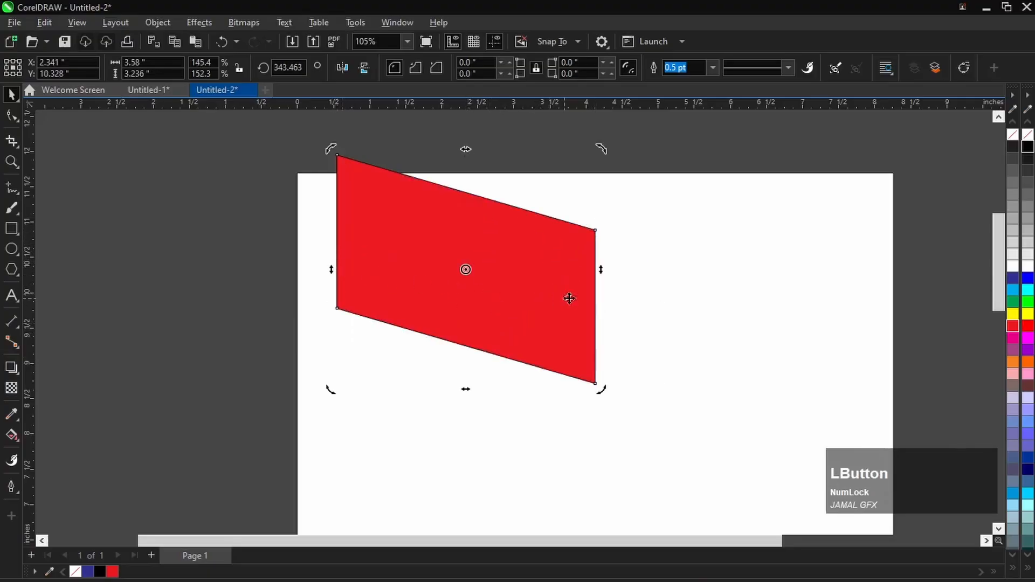
{"action": "key", "text": "ctrl+z"}
- Move the red rectangle's rotation centre to its right edge and rotate it to about 1.7 degrees, centred near X 4.00, Y 9.61 inches
{"action": "left_click", "coordinate": [516, 290]}
{"action": "left_click", "coordinate": [467, 321]}
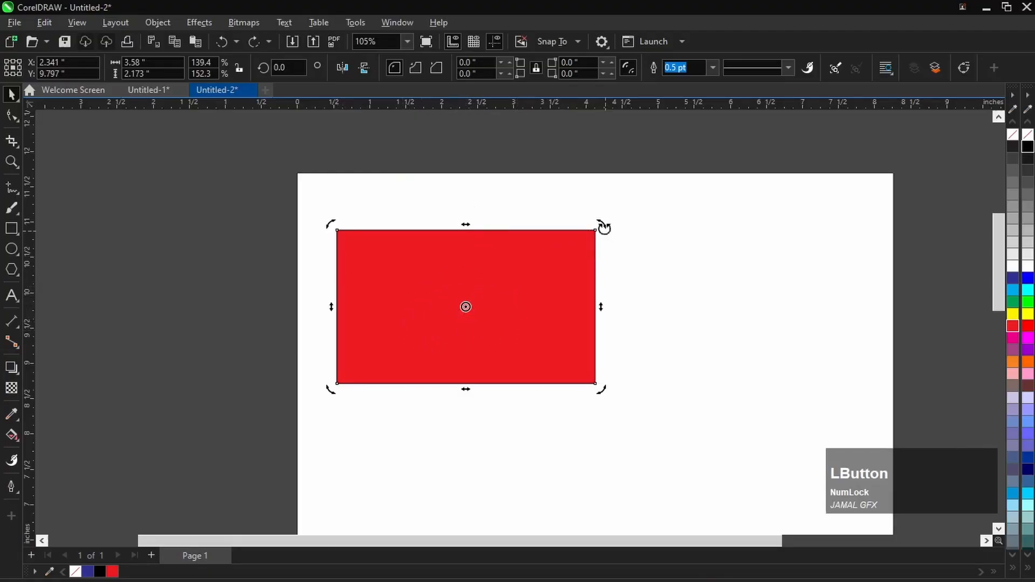
{"action": "mouse_move", "coordinate": [603, 224]}
{"action": "left_mouse_down"}
{"action": "mouse_move", "coordinate": [603, 264]}
{"action": "mouse_move", "coordinate": [531, 374]}
{"action": "mouse_move", "coordinate": [349, 362]}
{"action": "mouse_move", "coordinate": [356, 249]}
{"action": "mouse_move", "coordinate": [483, 260]}
{"action": "mouse_move", "coordinate": [494, 335]}
{"action": "mouse_move", "coordinate": [403, 339]}
{"action": "mouse_move", "coordinate": [418, 275]}
{"action": "mouse_move", "coordinate": [503, 337]}
{"action": "mouse_move", "coordinate": [442, 257]}
{"action": "mouse_move", "coordinate": [587, 320]}
{"action": "mouse_move", "coordinate": [715, 321]}
{"action": "left_mouse_up"}
{"action": "left_click", "coordinate": [465, 308]}
{"action": "left_click", "coordinate": [586, 321]}
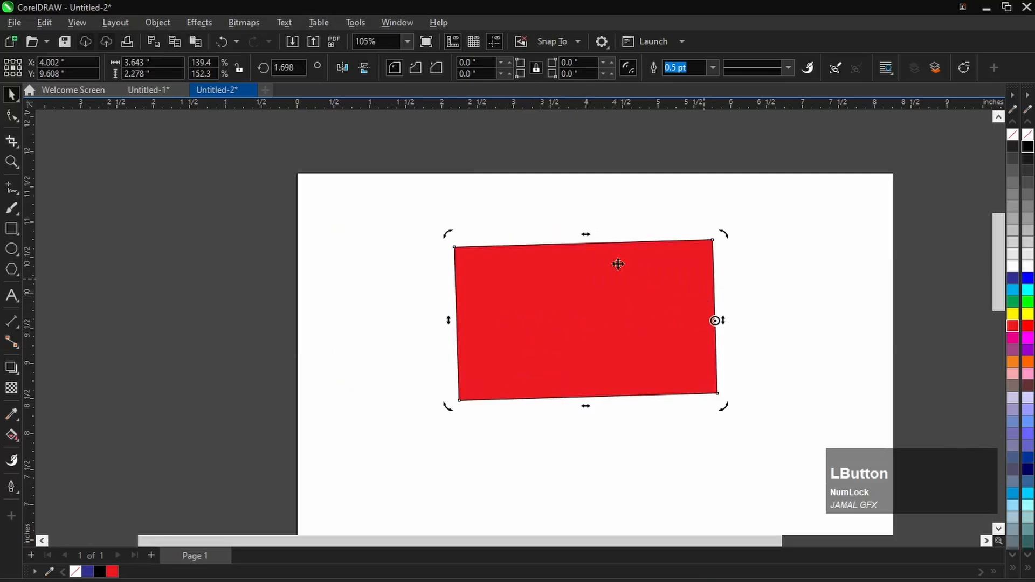
- Rotate the red rectangle to about 359.3 degrees around a pivot placed outside its right side, move the pivot back inside and deselect
{"action": "mouse_move", "coordinate": [447, 233]}
{"action": "left_mouse_down"}
{"action": "mouse_move", "coordinate": [529, 196]}
{"action": "mouse_move", "coordinate": [791, 234]}
{"action": "mouse_move", "coordinate": [730, 376]}
{"action": "mouse_move", "coordinate": [598, 299]}
{"action": "mouse_move", "coordinate": [758, 224]}
{"action": "mouse_move", "coordinate": [654, 348]}
{"action": "mouse_move", "coordinate": [711, 277]}
{"action": "mouse_move", "coordinate": [706, 343]}
{"action": "mouse_move", "coordinate": [697, 302]}
{"action": "mouse_move", "coordinate": [706, 318]}
{"action": "mouse_move", "coordinate": [701, 309]}
{"action": "mouse_move", "coordinate": [755, 339]}
{"action": "mouse_move", "coordinate": [652, 310]}
{"action": "mouse_move", "coordinate": [751, 347]}
{"action": "mouse_move", "coordinate": [774, 343]}
{"action": "left_mouse_up"}
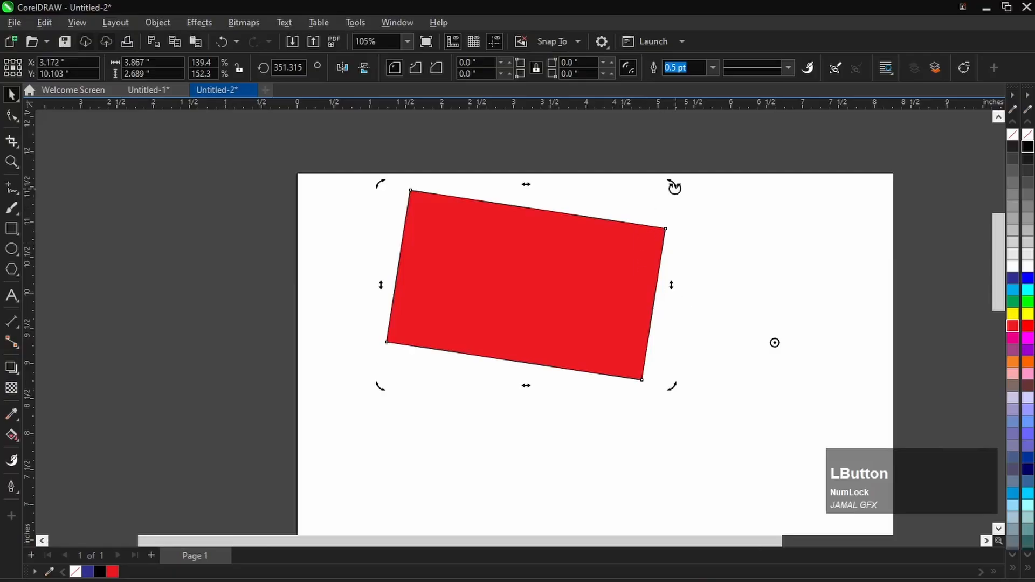
{"action": "left_click_drag", "start_coordinate": [674, 187], "coordinate": [676, 234]}
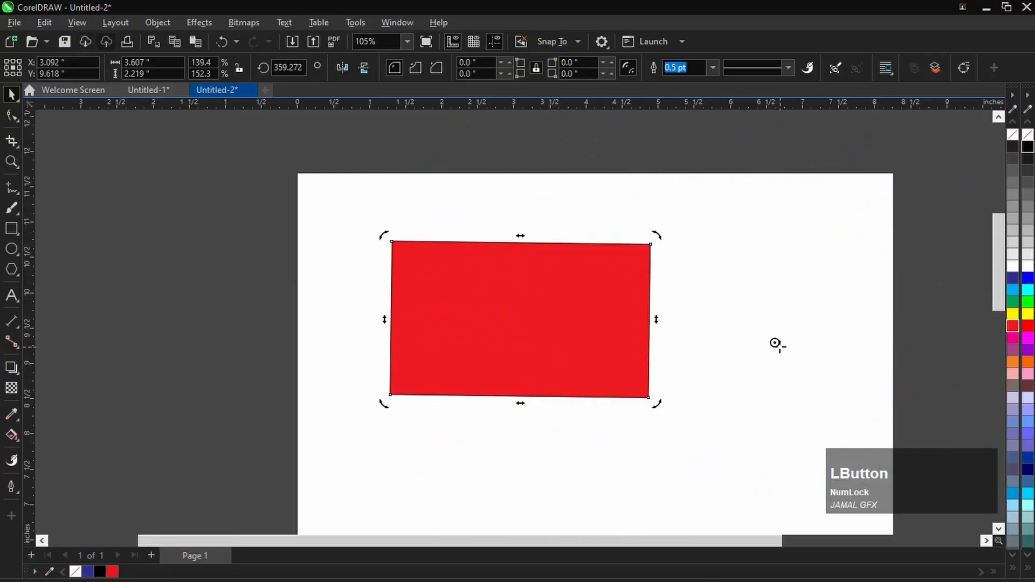
{"action": "left_click_drag", "start_coordinate": [776, 342], "coordinate": [529, 315]}
{"action": "left_click", "coordinate": [513, 289]}
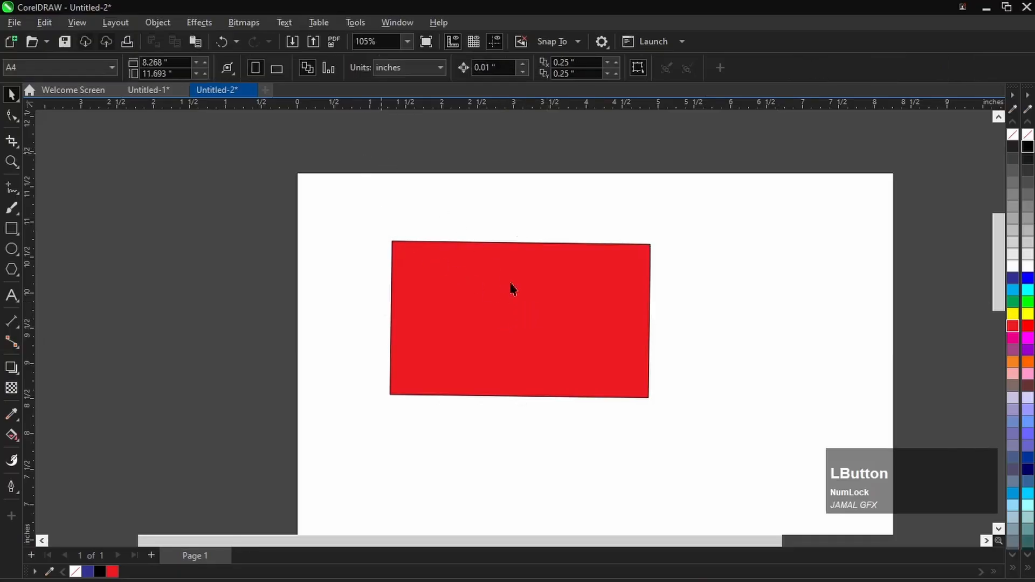
- Shrink the red rectangle to about 2.14 by 1.32 inches and place it in the page's upper-left corner, near X 1.18, Y 10.93 inches
{"action": "left_click_drag", "start_coordinate": [585, 294], "coordinate": [513, 228]}
{"action": "left_click_drag", "start_coordinate": [433, 228], "coordinate": [467, 253]}
{"action": "key", "text": "Escape"}
{"action": "left_click_drag", "start_coordinate": [570, 342], "coordinate": [495, 278]}
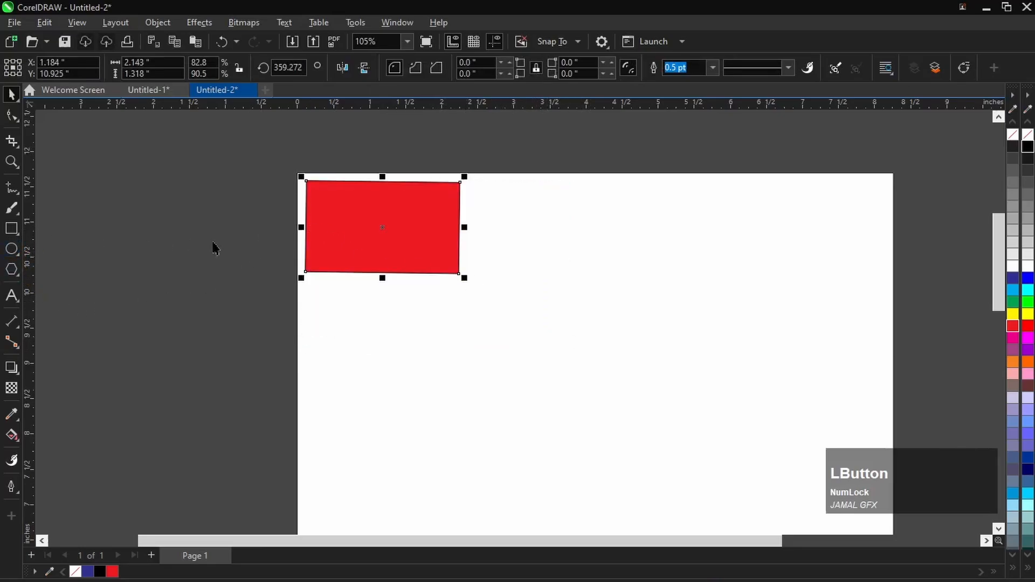
- Draw a circle about 2.03 inches in diameter below the red rectangle, centred near X 1.42, Y 8.84 inches, and deselect it
{"action": "left_click", "coordinate": [11, 248]}
{"action": "left_click_drag", "start_coordinate": [326, 303], "coordinate": [473, 447]}
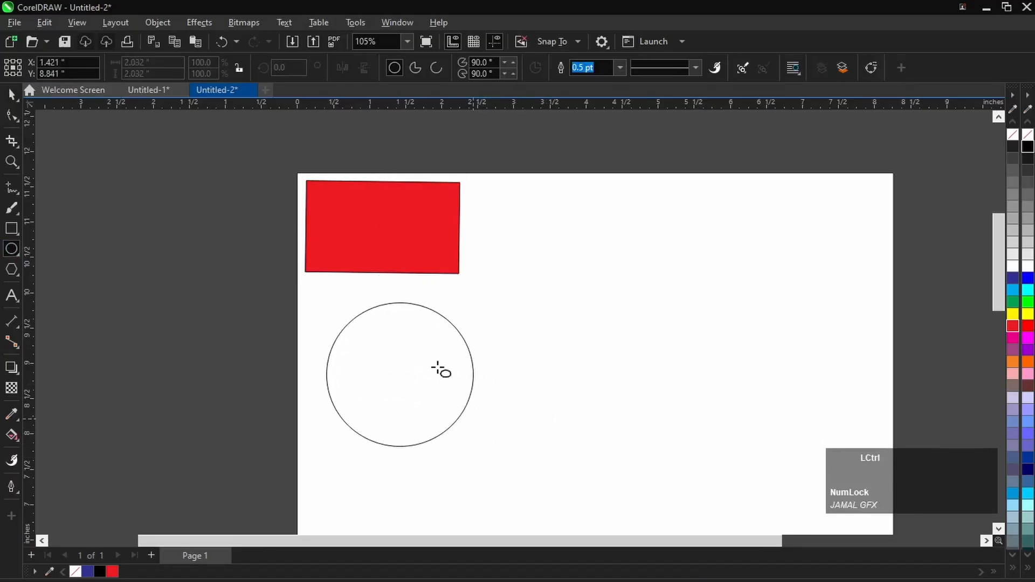
{"action": "key", "text": "space"}
{"action": "left_click", "coordinate": [125, 193]}
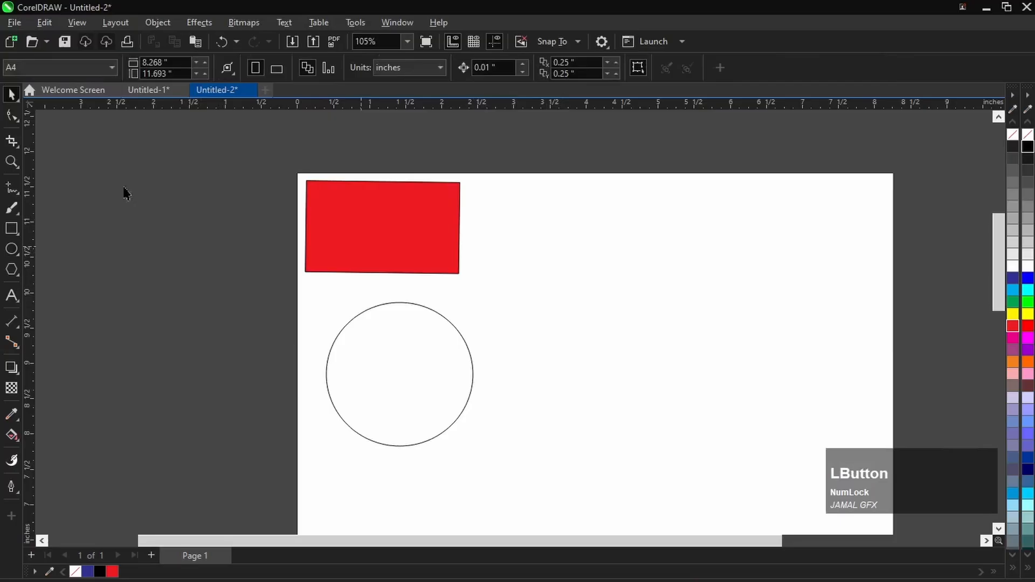
- Move the circle up to sit just below the red rectangle and delete the page-sized rectangle lying behind the shapes
{"action": "left_click", "coordinate": [434, 242]}
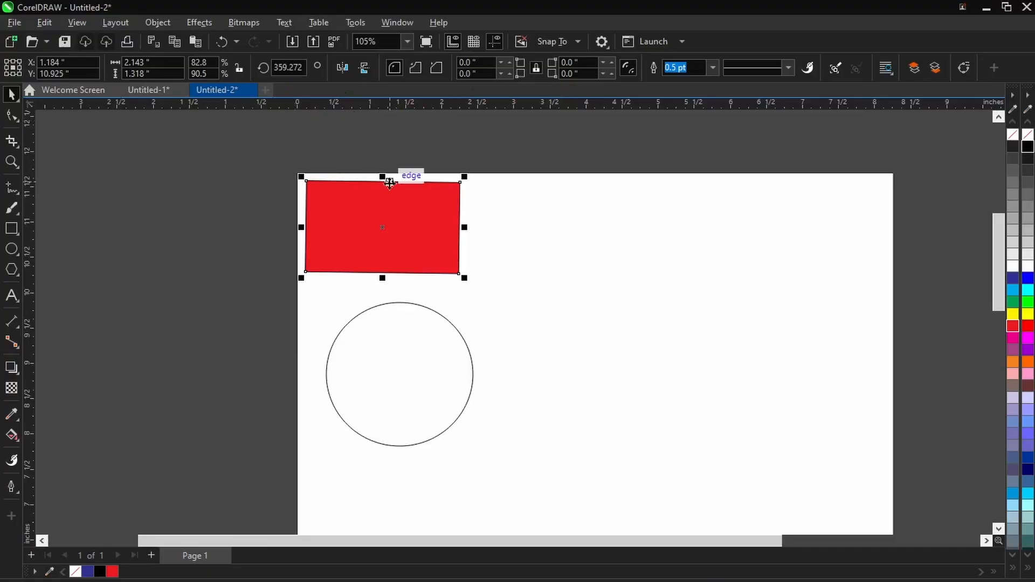
{"action": "scroll", "coordinate": [371, 206], "scroll_direction": "up", "scroll_amount": 3}
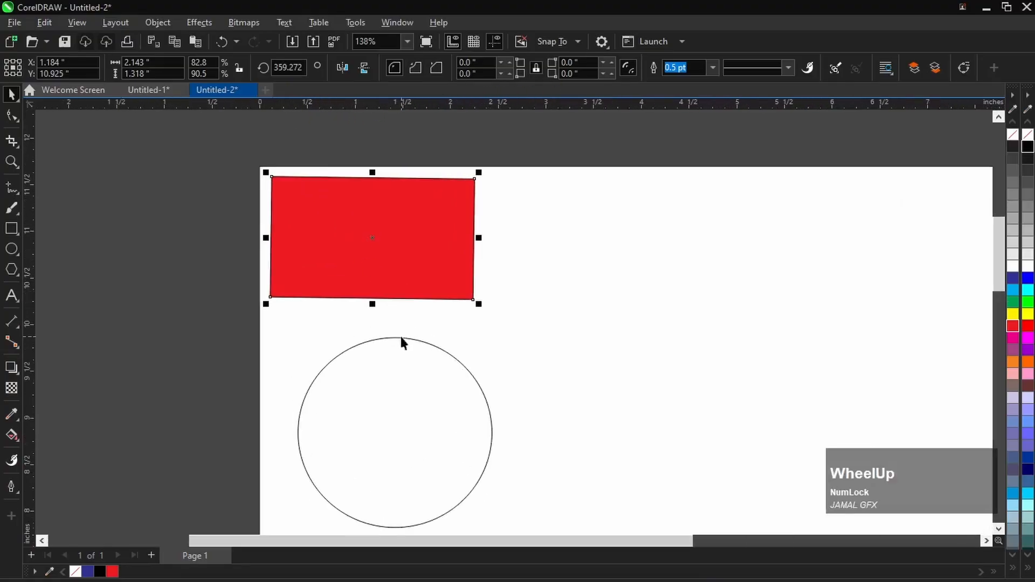
{"action": "left_click_drag", "start_coordinate": [401, 337], "coordinate": [372, 330]}
{"action": "key", "text": "ctrl+z"}
{"action": "left_click", "coordinate": [385, 340]}
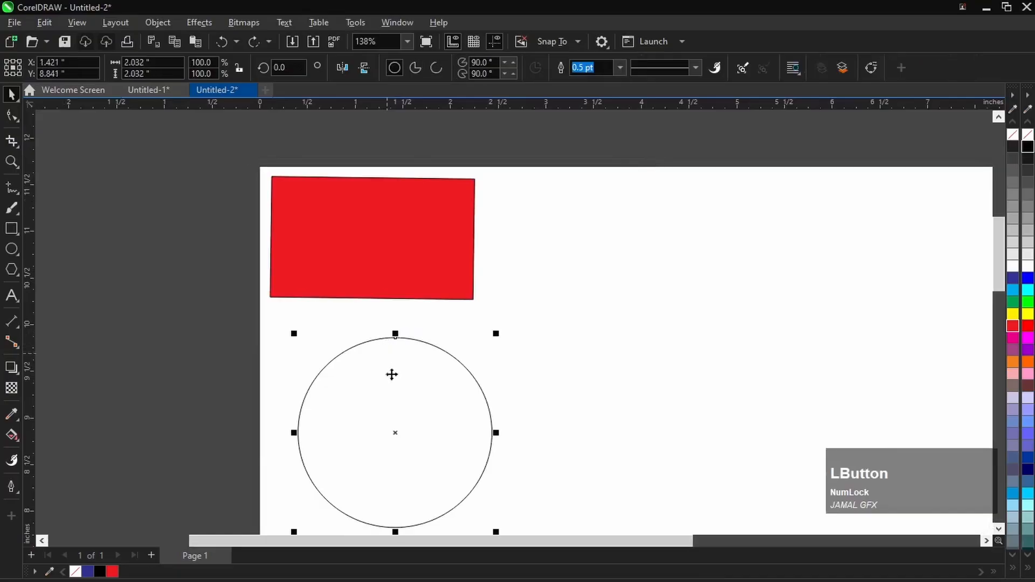
{"action": "left_click_drag", "start_coordinate": [397, 431], "coordinate": [360, 406]}
{"action": "key", "text": "Delete"}
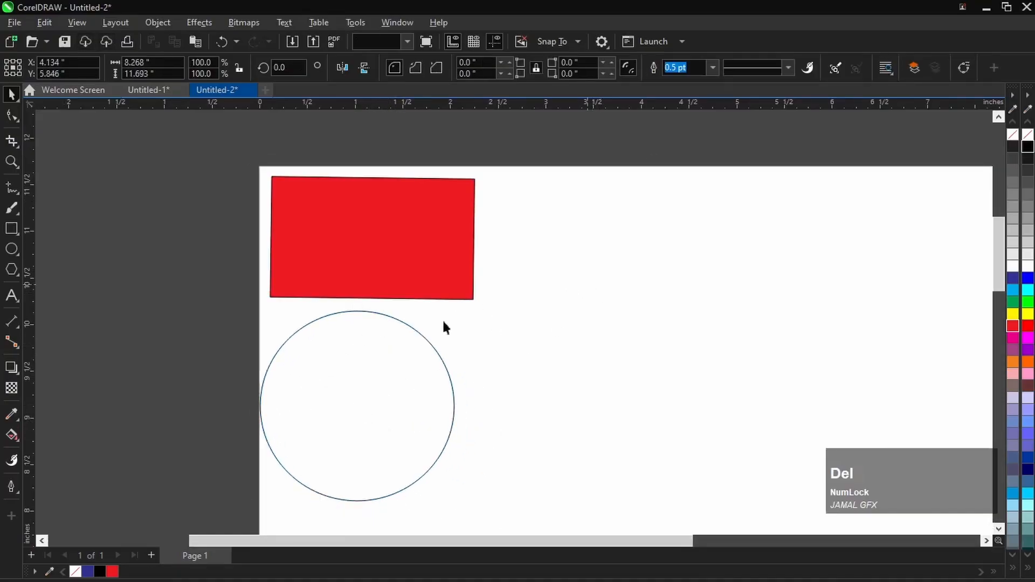
{"action": "left_click_drag", "start_coordinate": [373, 314], "coordinate": [393, 316]}
- Select the red rectangle and copy it to the clipboard
{"action": "left_click", "coordinate": [351, 231]}
{"action": "scroll", "coordinate": [388, 291], "scroll_direction": "down", "scroll_amount": 1}
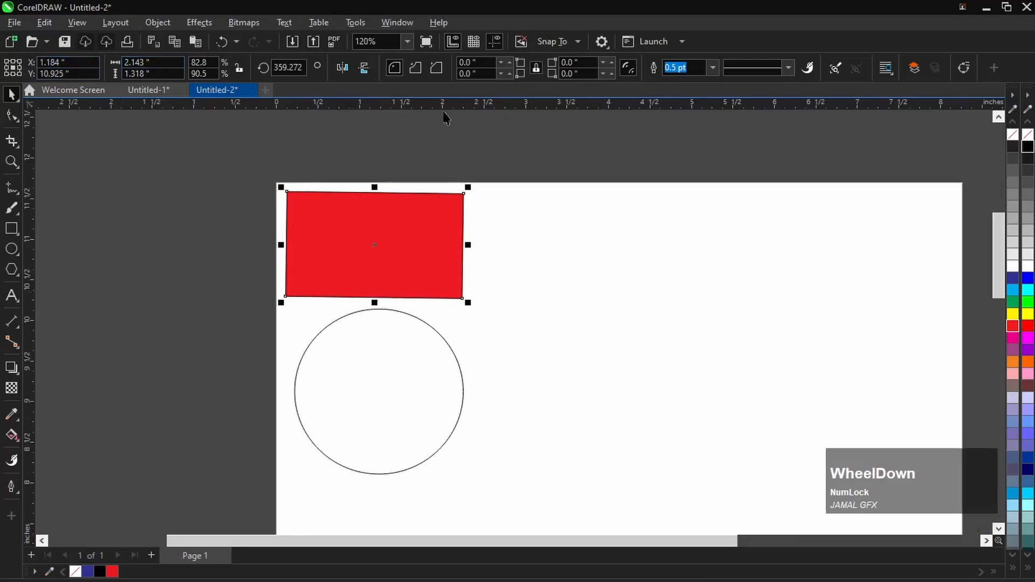
{"action": "left_click", "coordinate": [380, 242]}
{"action": "scroll", "coordinate": [447, 240], "scroll_direction": "up", "scroll_amount": 2}
{"action": "left_click", "coordinate": [376, 215]}
{"action": "scroll", "coordinate": [217, 274], "scroll_direction": "down", "scroll_amount": 2}
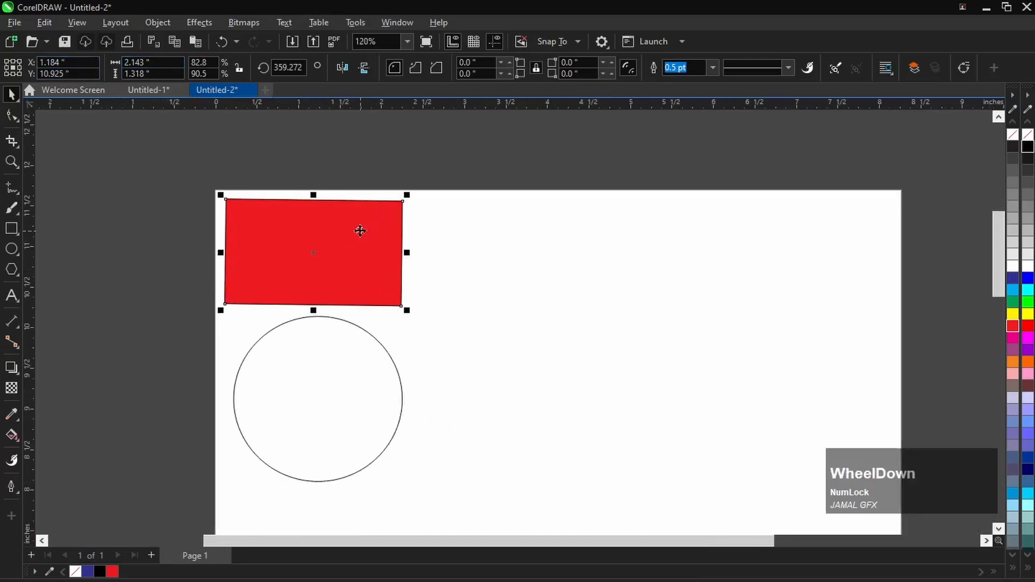
{"action": "scroll", "coordinate": [360, 231], "scroll_direction": "up", "scroll_amount": 2}
{"action": "scroll", "coordinate": [327, 237], "scroll_direction": "down", "scroll_amount": 3}
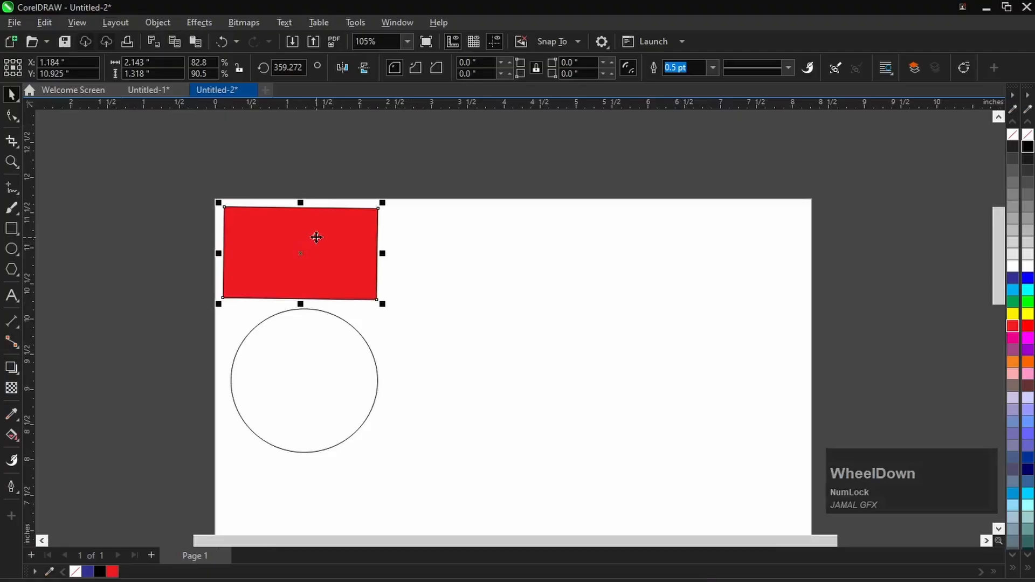
{"action": "scroll", "coordinate": [314, 257], "scroll_direction": "up", "scroll_amount": 2}
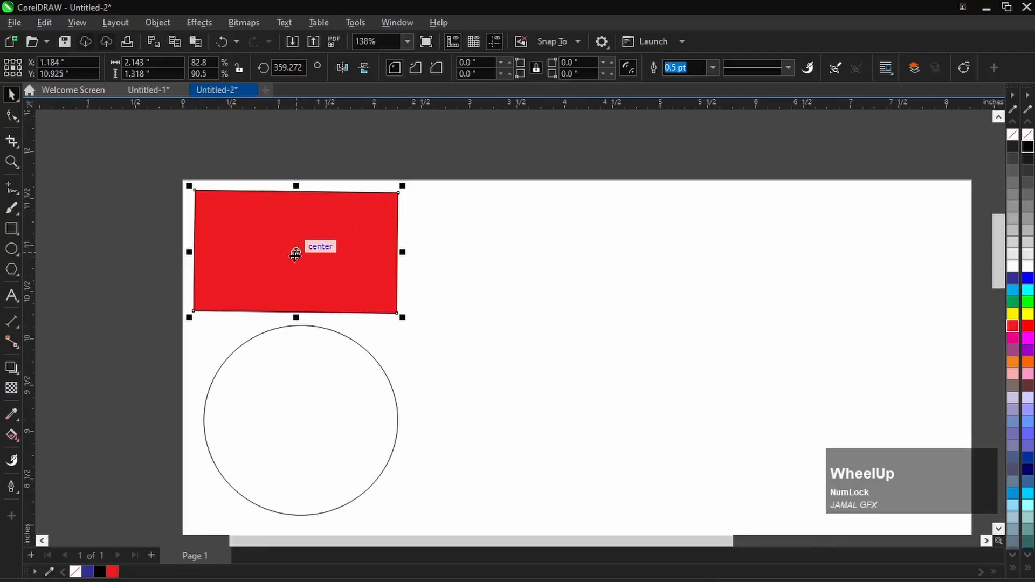
{"action": "right_click", "coordinate": [297, 254]}
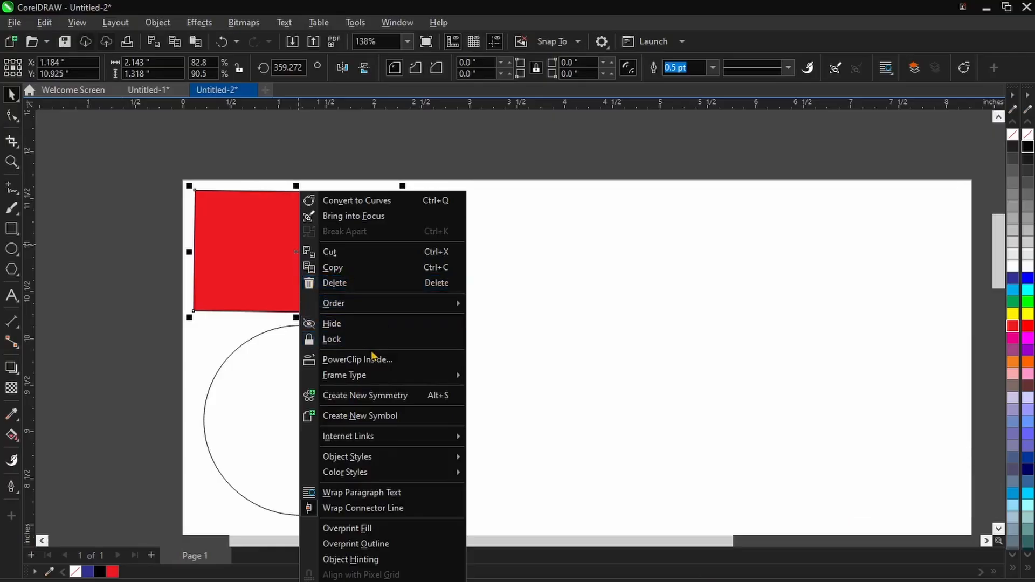
{"action": "left_click", "coordinate": [345, 273]}
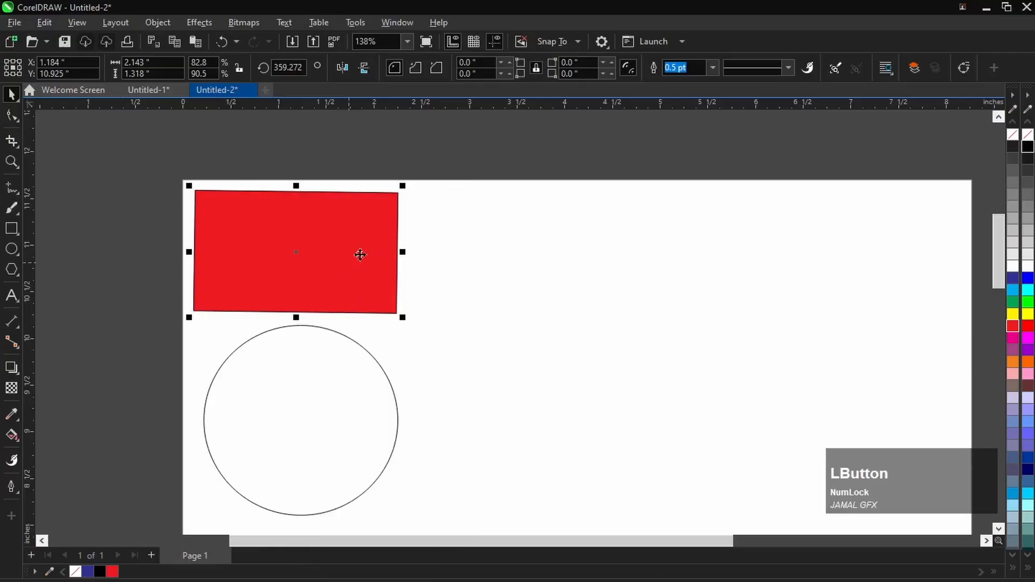
- Paste the copied red rectangle and place the duplicate to the right of the original, centred near X 3.62, Y 10.87 inches
{"action": "right_click", "coordinate": [478, 224]}
{"action": "left_click", "coordinate": [525, 329]}
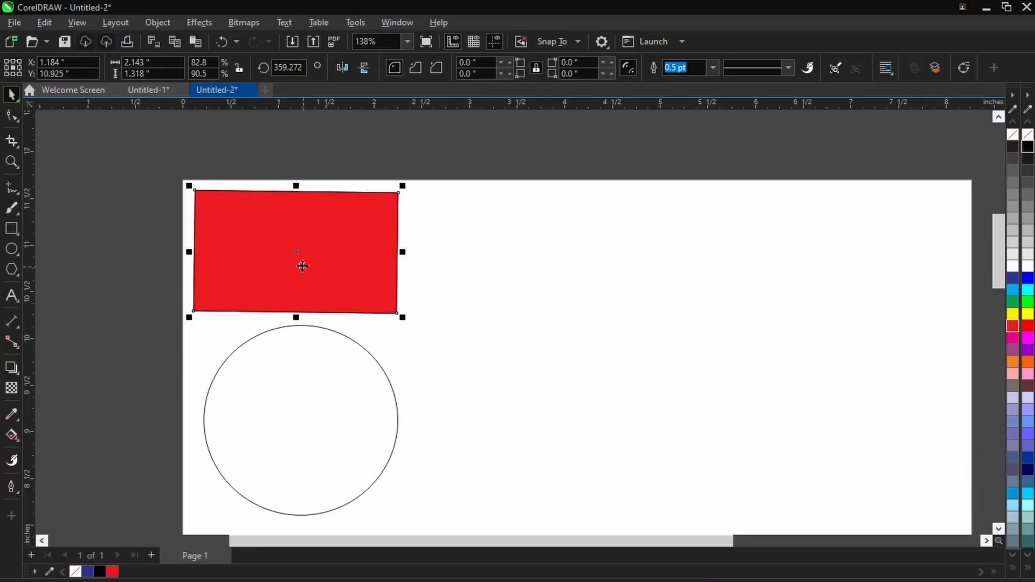
{"action": "left_click_drag", "start_coordinate": [303, 266], "coordinate": [537, 275]}
{"action": "left_click_drag", "start_coordinate": [533, 272], "coordinate": [531, 270]}
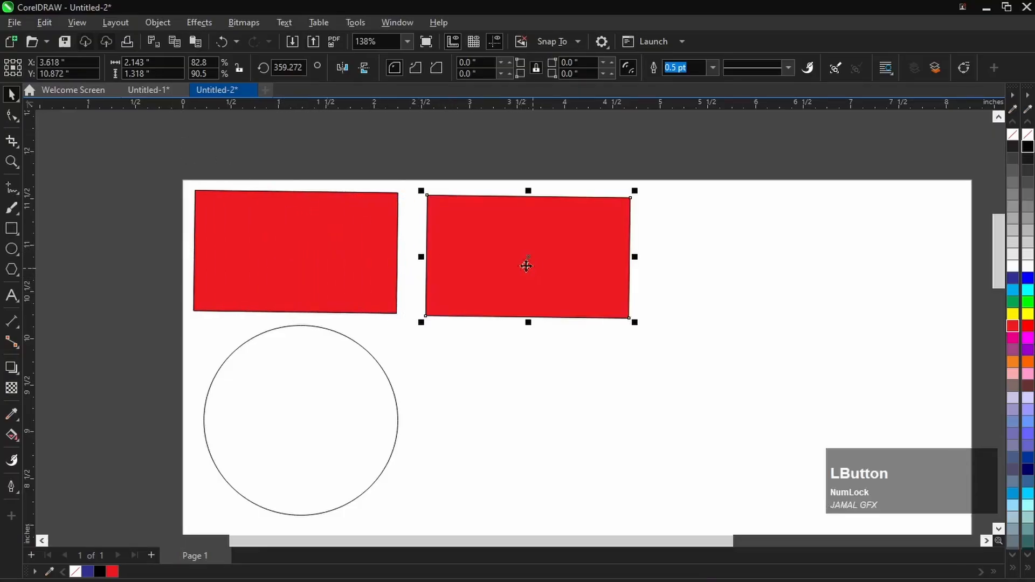
- Select both red rectangles together, deselect them, and undo the move and paste of the duplicate
{"action": "left_click_drag", "start_coordinate": [151, 159], "coordinate": [674, 343]}
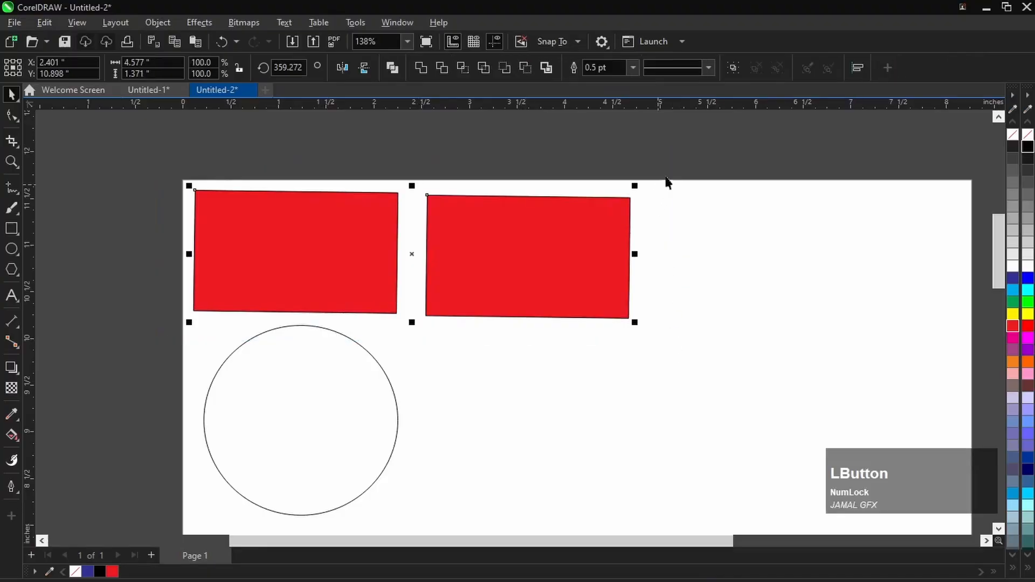
{"action": "left_click", "coordinate": [668, 178]}
{"action": "key", "text": "ctrl+z"}
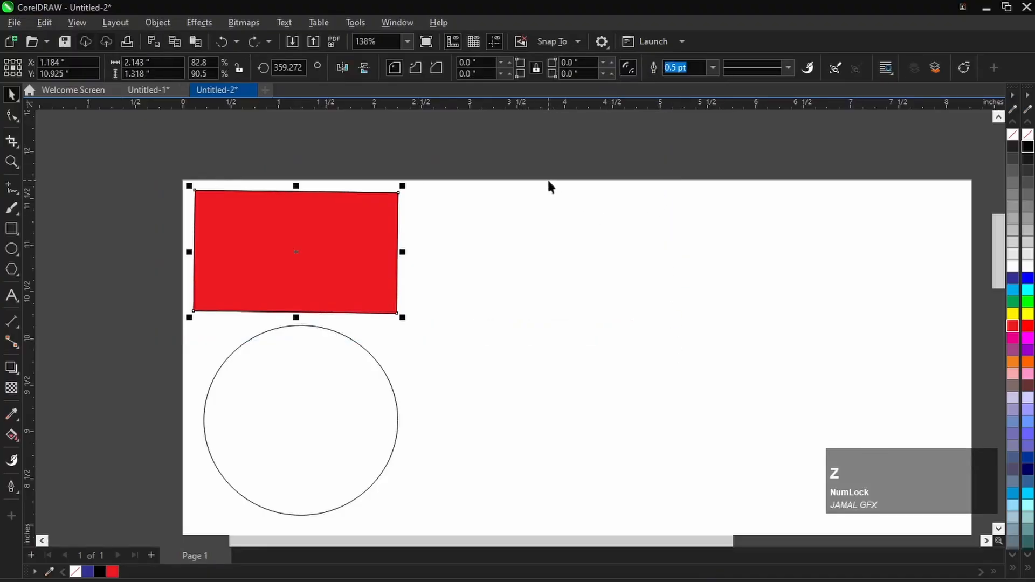
{"action": "key", "text": "ctrl+z"}
- Move the red rectangle up past the page's upper edge and undo the move
{"action": "left_click", "coordinate": [387, 220]}
{"action": "left_click_drag", "start_coordinate": [348, 245], "coordinate": [344, 201]}
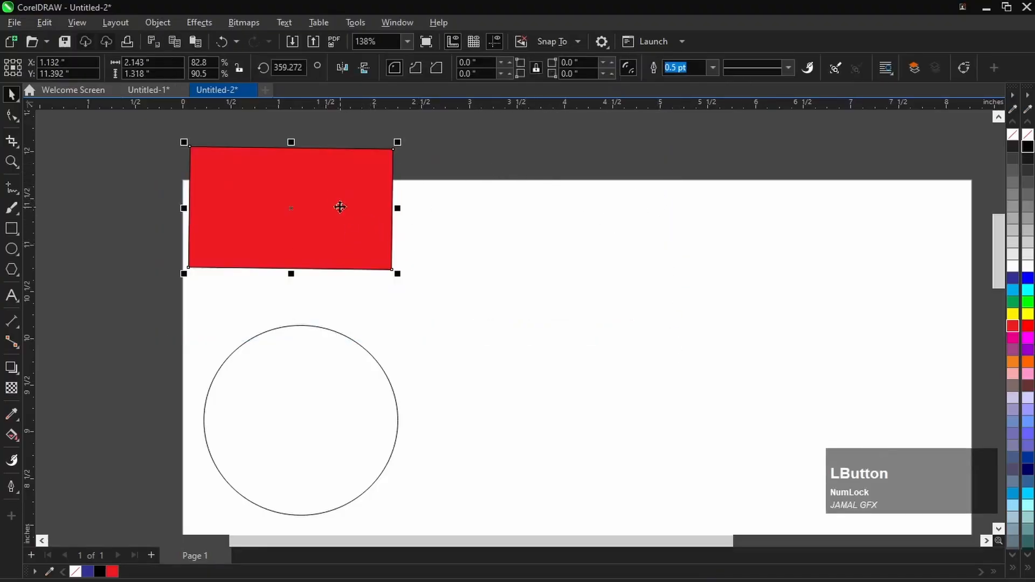
{"action": "key", "text": "ctrl+z"}
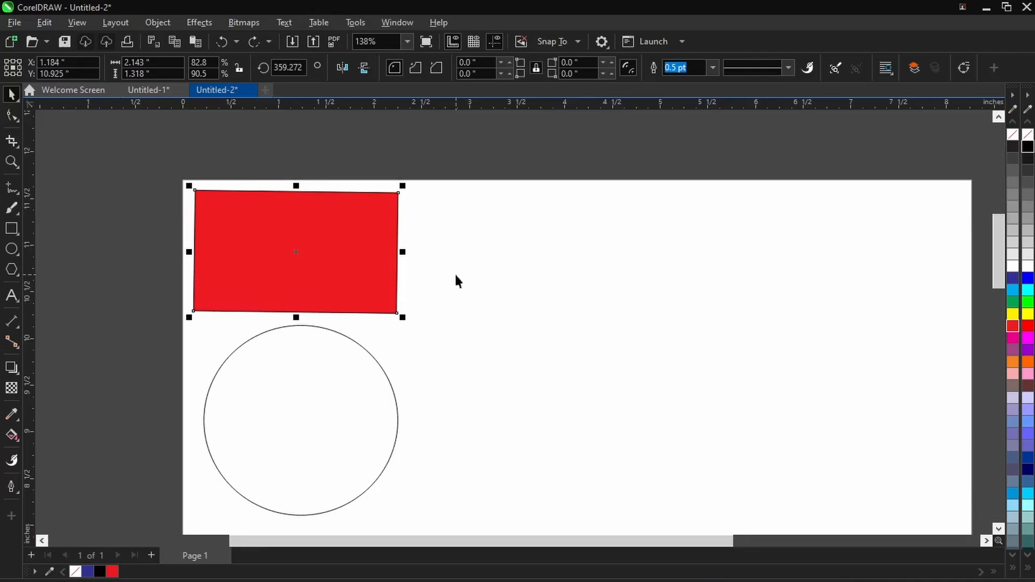
- Duplicate the red rectangle in place, move the copy near X 3.55, Y 10.86 inches, and undo the move and duplication
{"action": "key", "text": "KP_Add"}
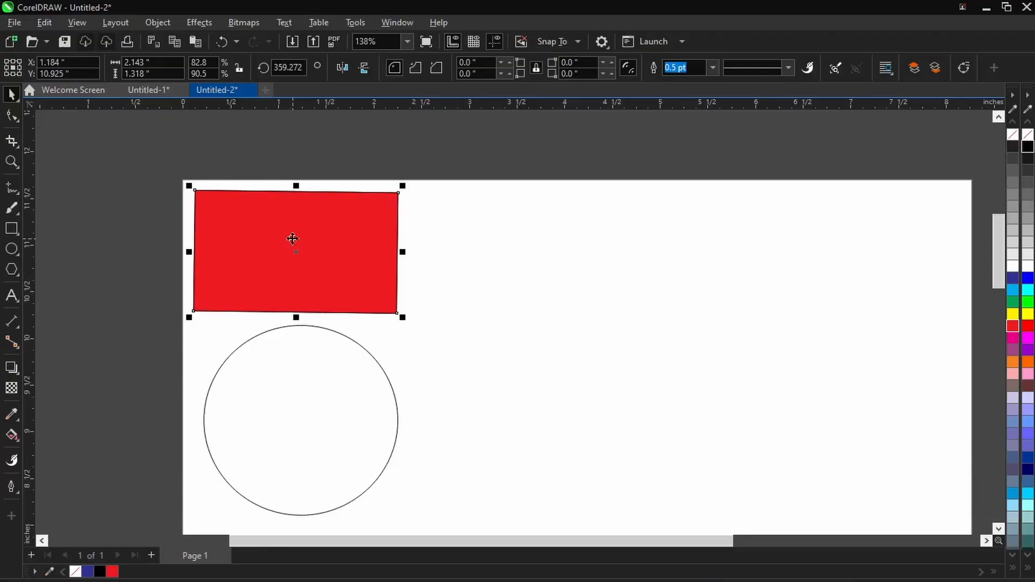
{"action": "left_click_drag", "start_coordinate": [292, 238], "coordinate": [518, 244]}
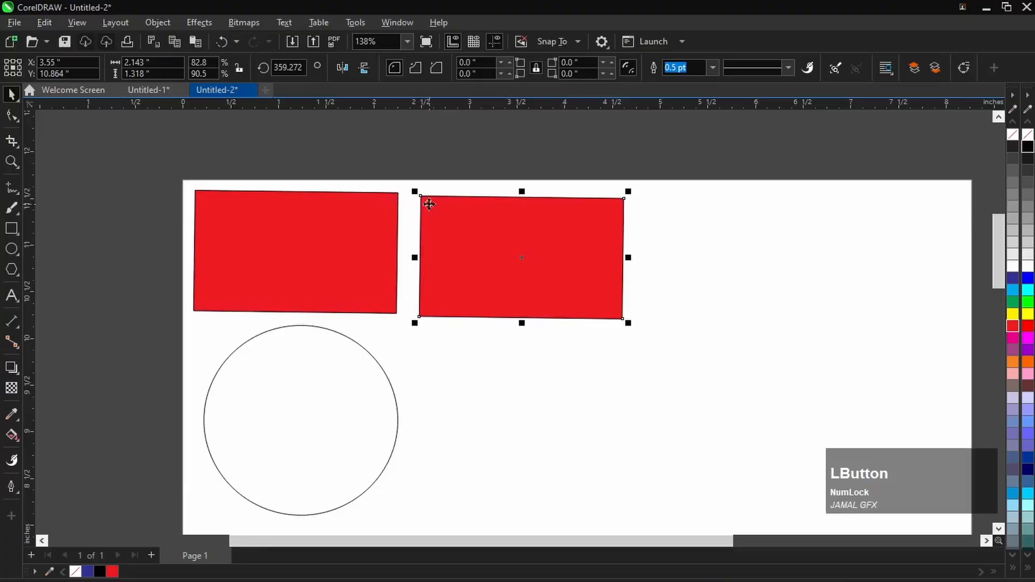
{"action": "key", "text": "ctrl+z"}
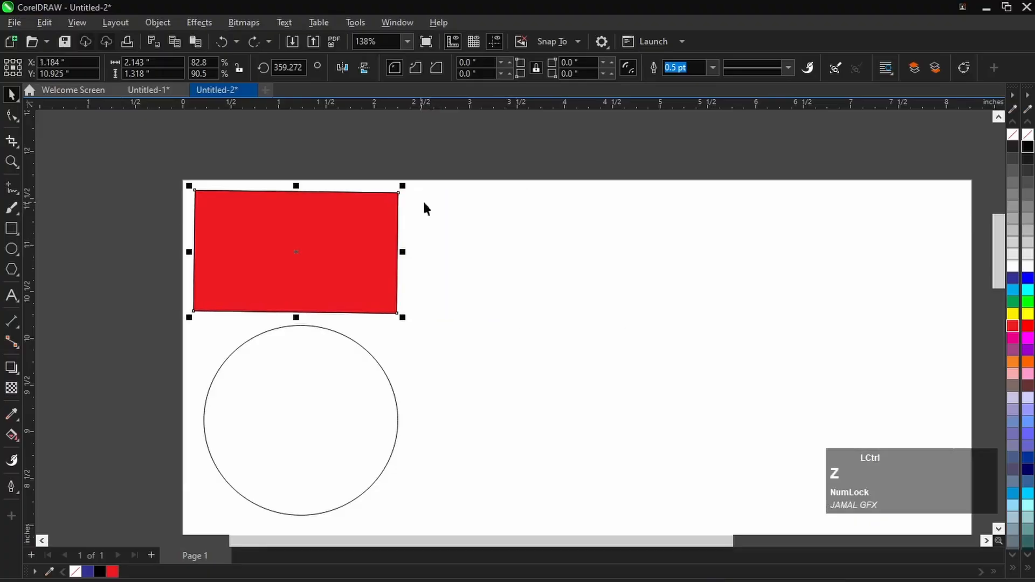
{"action": "key", "text": "ctrl+z"}
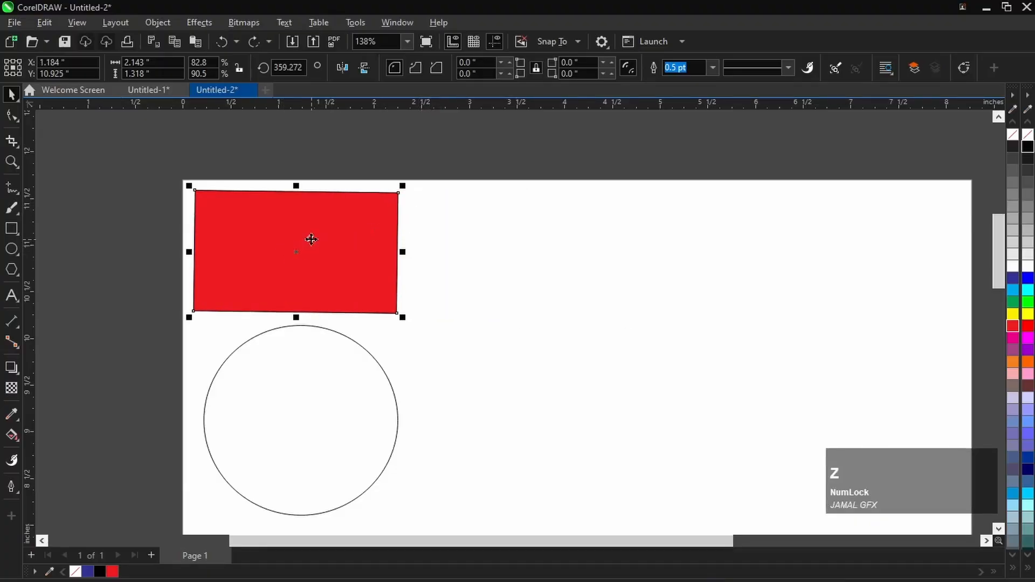
- Copy the red rectangle straight across to X 3.508, Y 10.925 inches by duplicating during the move, and undo the copy
{"action": "left_click_drag", "start_coordinate": [301, 260], "coordinate": [517, 265]}
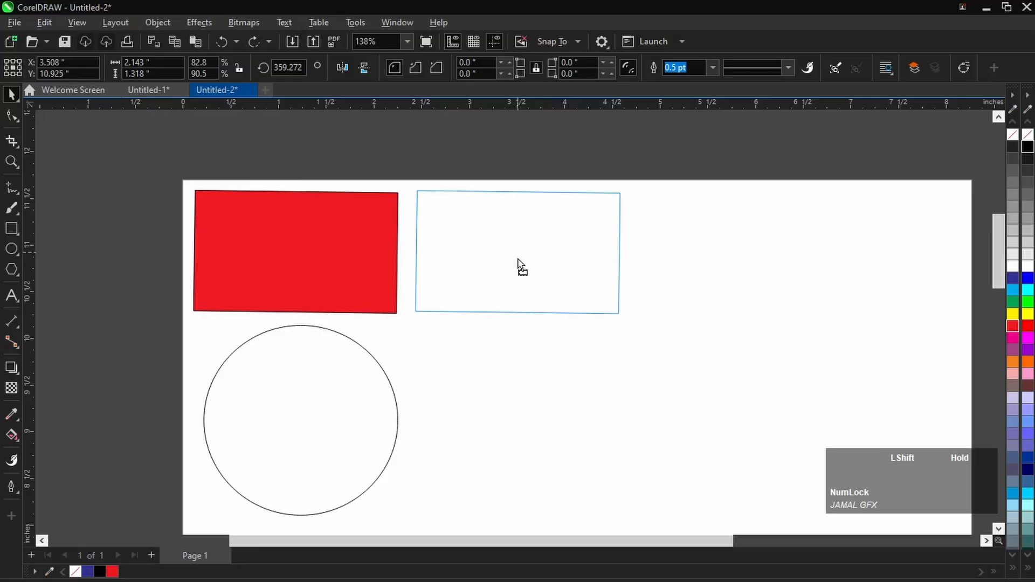
{"action": "right_click", "coordinate": [519, 262]}
{"action": "left_click_drag", "start_coordinate": [518, 259], "coordinate": [517, 259]}
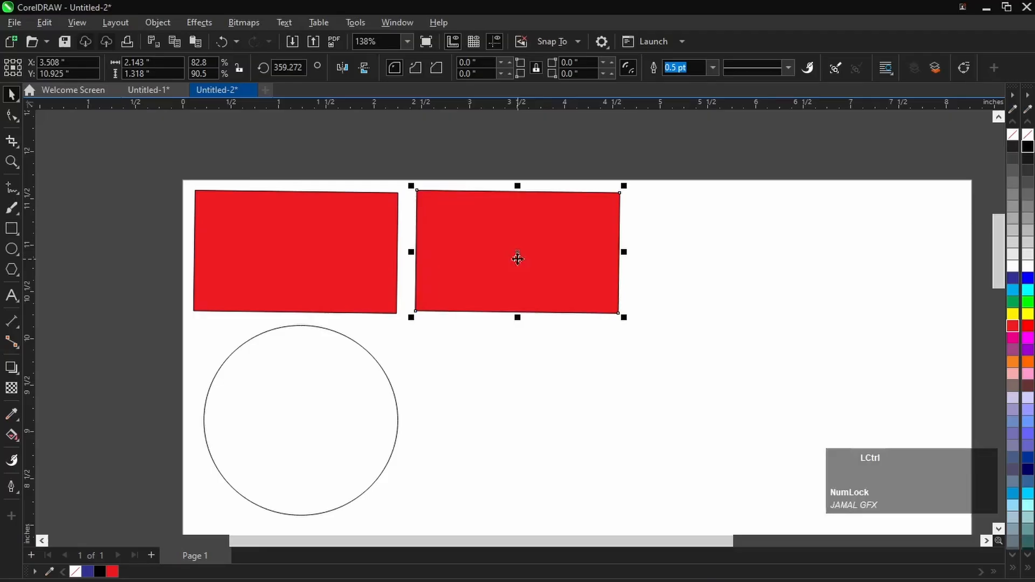
{"action": "key", "text": "ctrl+z"}
- Drop a copy of the red rectangle near X 3.77, Y 10.91 inches and another near X 6.08, Y 9.71 inches
{"action": "left_click_drag", "start_coordinate": [316, 244], "coordinate": [562, 246]}
{"action": "right_click", "coordinate": [562, 246]}
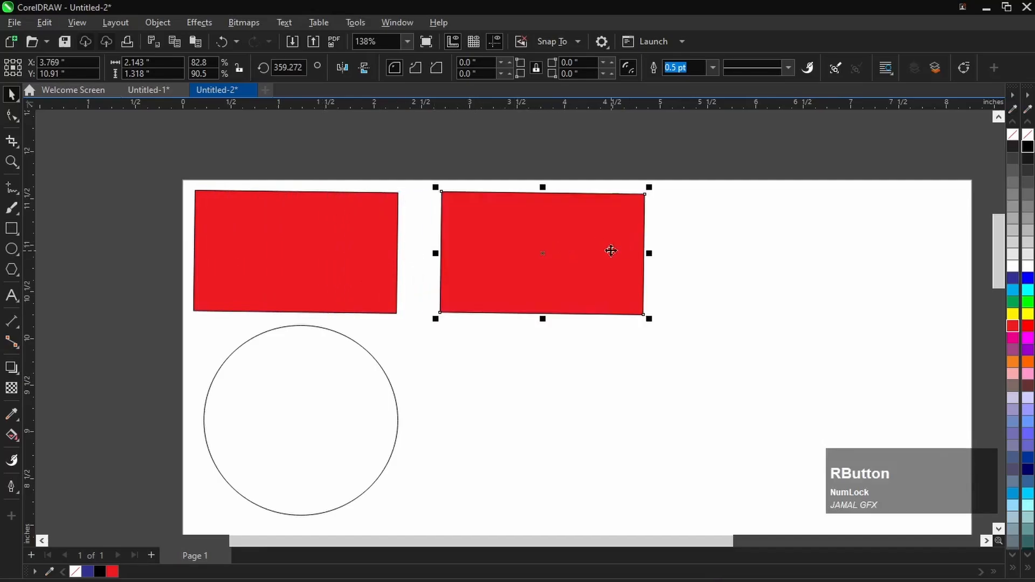
{"action": "scroll", "coordinate": [357, 276], "scroll_direction": "down", "scroll_amount": 2}
{"action": "scroll", "coordinate": [453, 282], "scroll_direction": "up", "scroll_amount": 3}
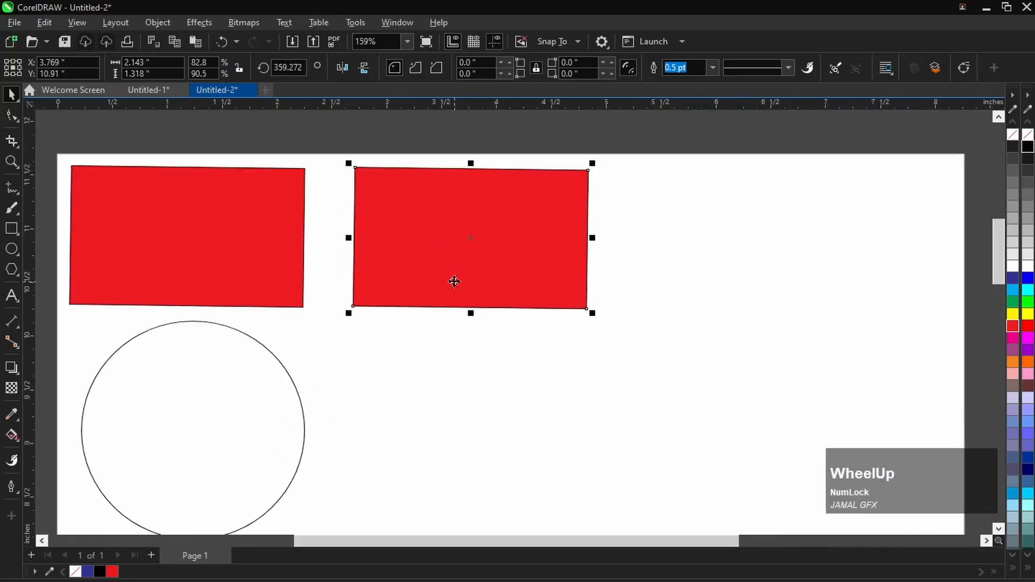
{"action": "scroll", "coordinate": [467, 259], "scroll_direction": "down", "scroll_amount": 2}
{"action": "left_click_drag", "start_coordinate": [470, 254], "coordinate": [638, 340]}
{"action": "right_click", "coordinate": [637, 339]}
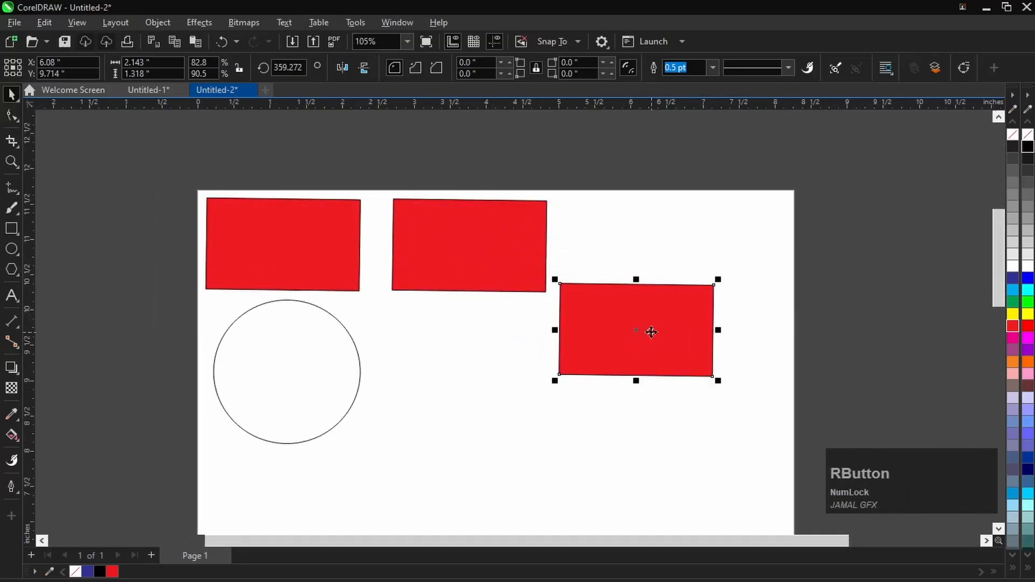
- Drop two more copies of the red rectangle, centred near X 6.18, Y 11.28 inches and X 8.52, Y 9.66 inches
{"action": "left_click_drag", "start_coordinate": [644, 322], "coordinate": [652, 211]}
{"action": "right_click", "coordinate": [652, 212]}
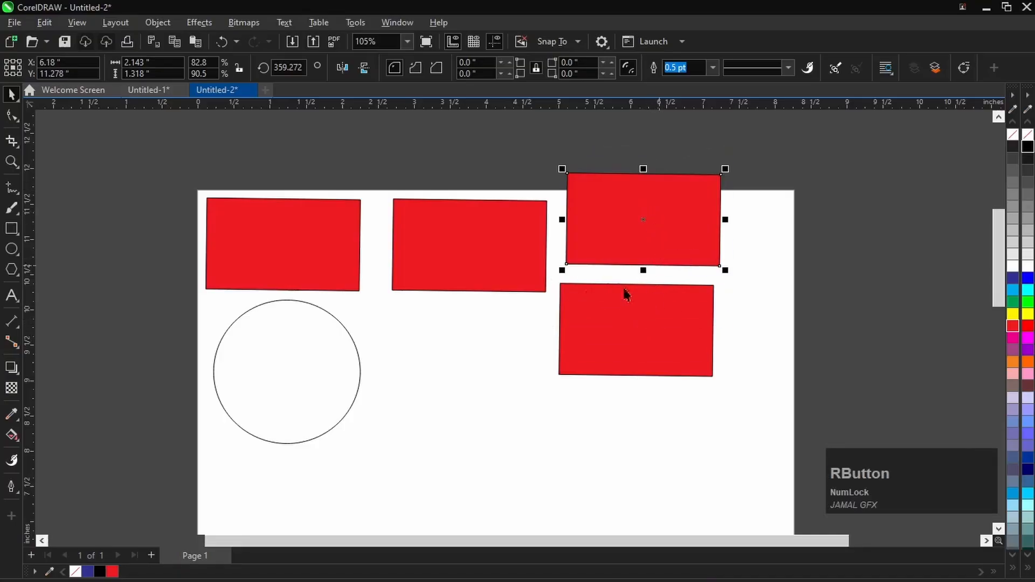
{"action": "scroll", "coordinate": [512, 287], "scroll_direction": "down", "scroll_amount": 2}
{"action": "scroll", "coordinate": [600, 303], "scroll_direction": "up", "scroll_amount": 1}
{"action": "left_click_drag", "start_coordinate": [600, 305], "coordinate": [731, 301]}
{"action": "right_click", "coordinate": [732, 303]}
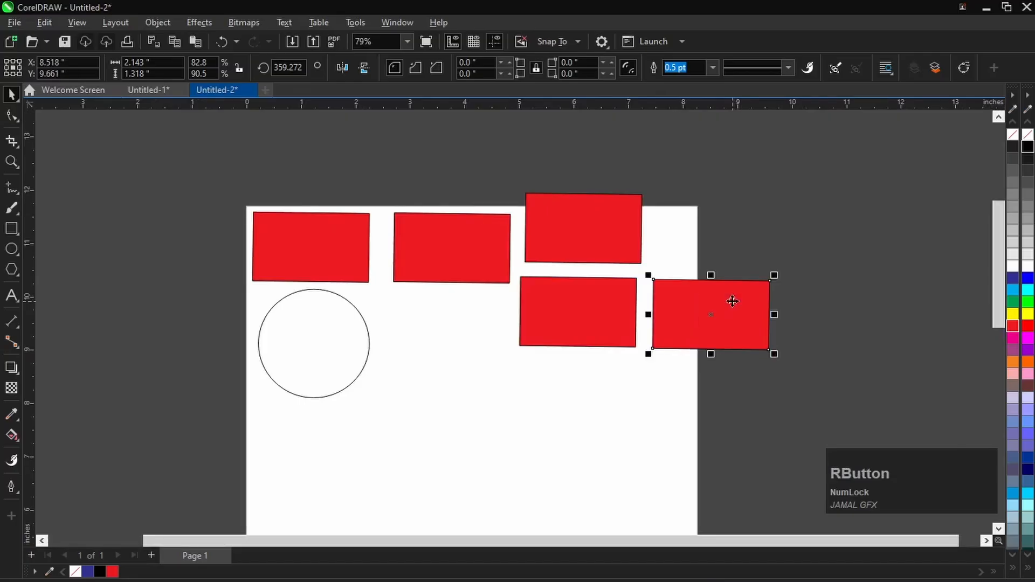
{"action": "scroll", "coordinate": [572, 303], "scroll_direction": "up", "scroll_amount": 1}
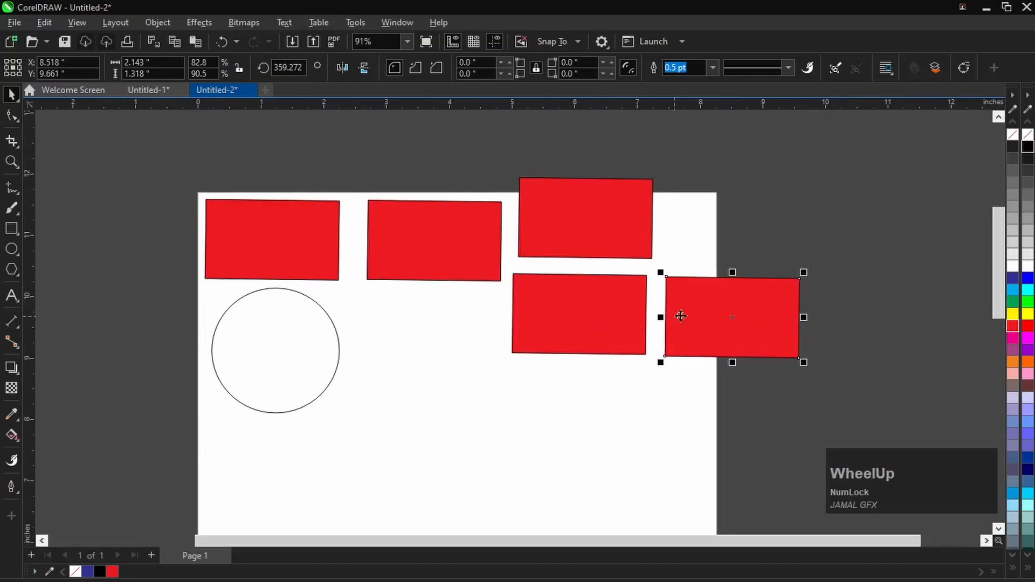
{"action": "scroll", "coordinate": [681, 316], "scroll_direction": "up", "scroll_amount": 3}
{"action": "scroll", "coordinate": [693, 310], "scroll_direction": "down", "scroll_amount": 2}
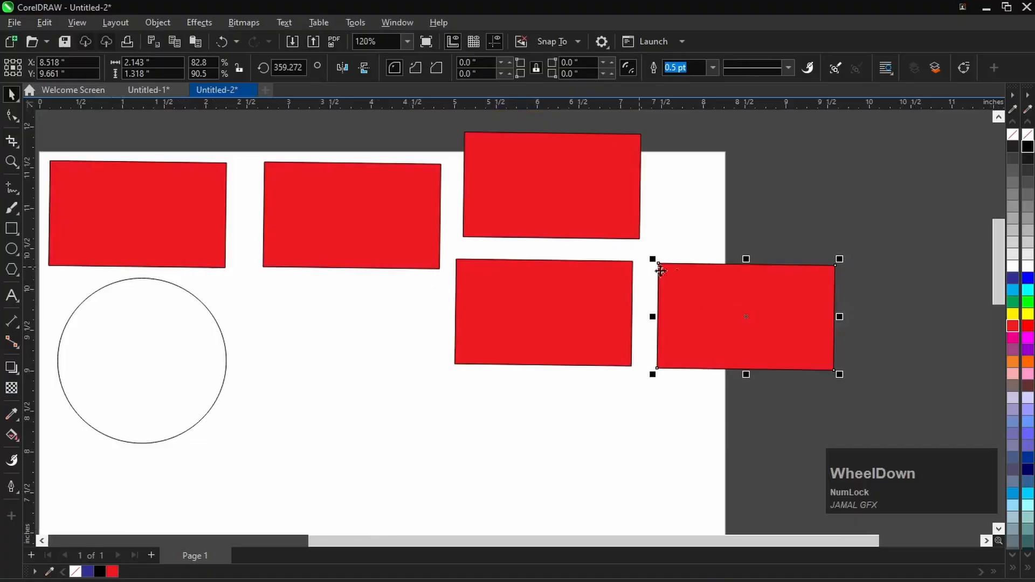
{"action": "scroll", "coordinate": [660, 270], "scroll_direction": "down", "scroll_amount": 3}
{"action": "scroll", "coordinate": [694, 309], "scroll_direction": "up", "scroll_amount": 3}
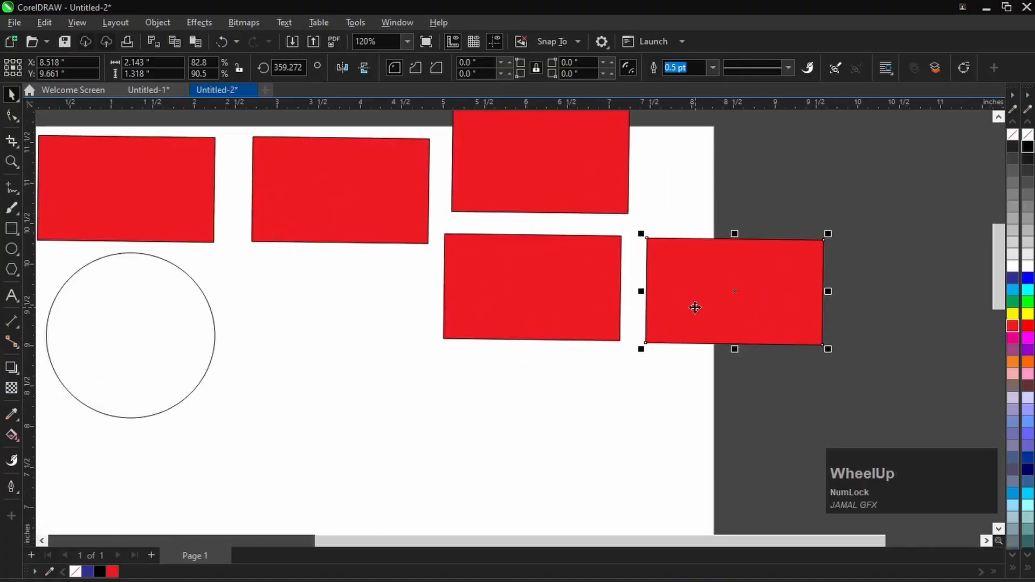
- Use the Freehand Pick tool to lasso the red rectangle centred near X 6.08, Y 9.71 inches, and deselect it
{"action": "left_click", "coordinate": [18, 100]}
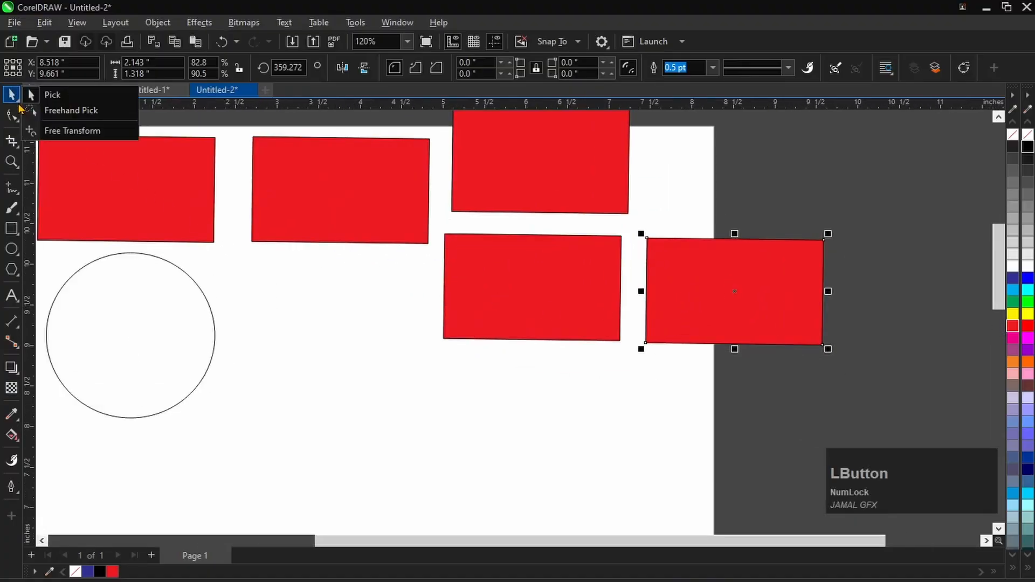
{"action": "left_click", "coordinate": [103, 116]}
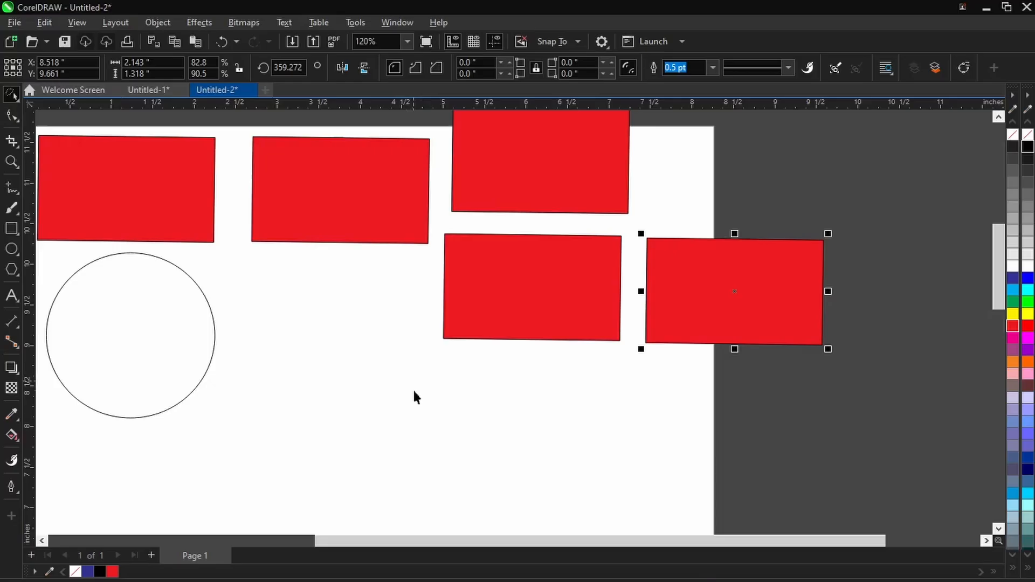
{"action": "mouse_move", "coordinate": [389, 399]}
{"action": "left_mouse_down"}
{"action": "mouse_move", "coordinate": [499, 319]}
{"action": "mouse_move", "coordinate": [418, 201]}
{"action": "mouse_move", "coordinate": [656, 252]}
{"action": "mouse_move", "coordinate": [481, 393]}
{"action": "mouse_move", "coordinate": [404, 215]}
{"action": "mouse_move", "coordinate": [454, 371]}
{"action": "left_mouse_up"}
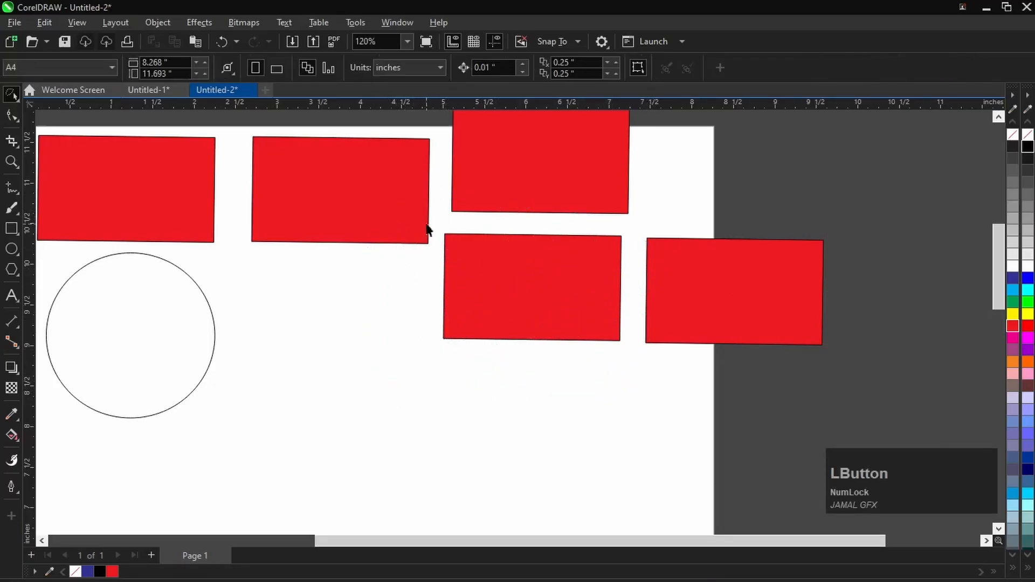
{"action": "mouse_move", "coordinate": [434, 219]}
{"action": "left_mouse_down"}
{"action": "mouse_move", "coordinate": [476, 220]}
{"action": "mouse_move", "coordinate": [635, 224]}
{"action": "mouse_move", "coordinate": [626, 373]}
{"action": "mouse_move", "coordinate": [521, 395]}
{"action": "mouse_move", "coordinate": [403, 297]}
{"action": "left_mouse_up"}
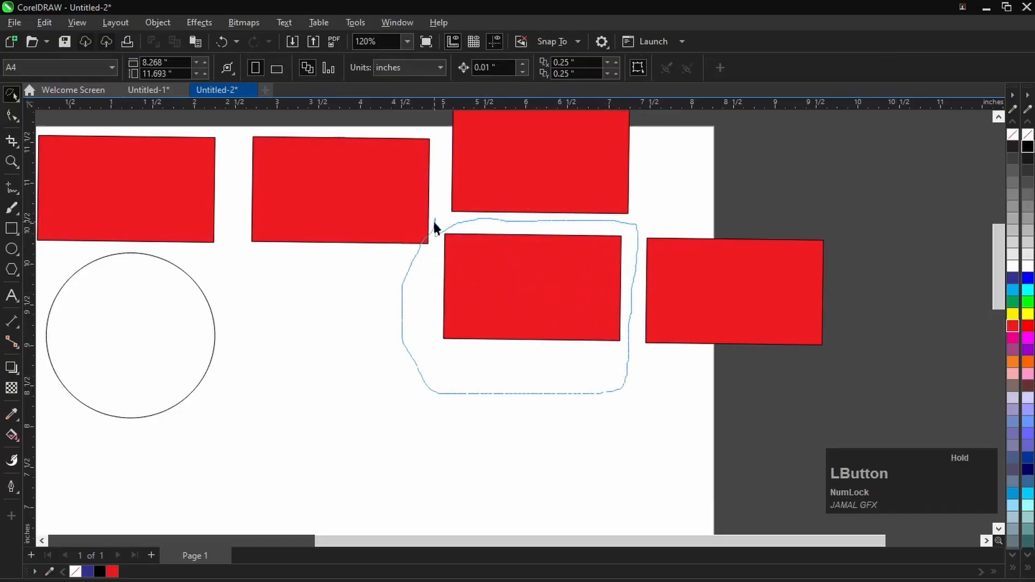
{"action": "left_click_drag", "start_coordinate": [435, 226], "coordinate": [434, 222]}
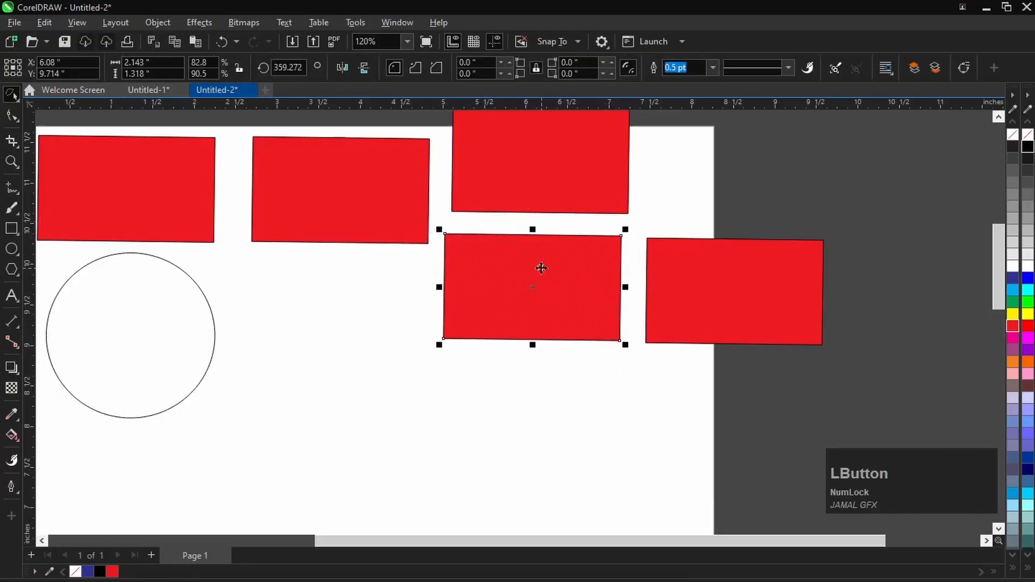
{"action": "left_click", "coordinate": [475, 218]}
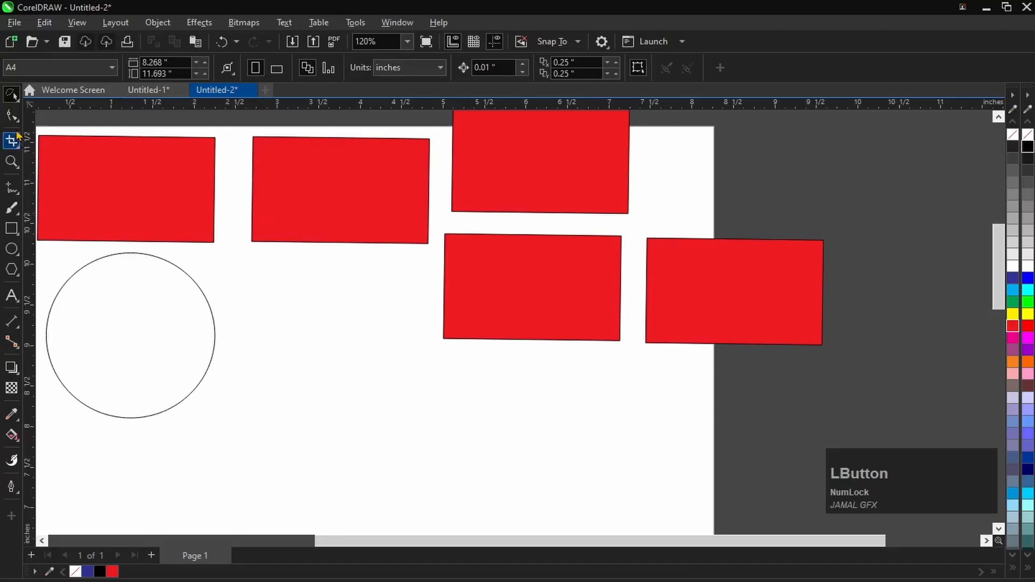
- Skew the red rectangle centred near X 6.08, Y 9.71 inches freehand with the Free Transform tool
{"action": "left_click", "coordinate": [18, 103]}
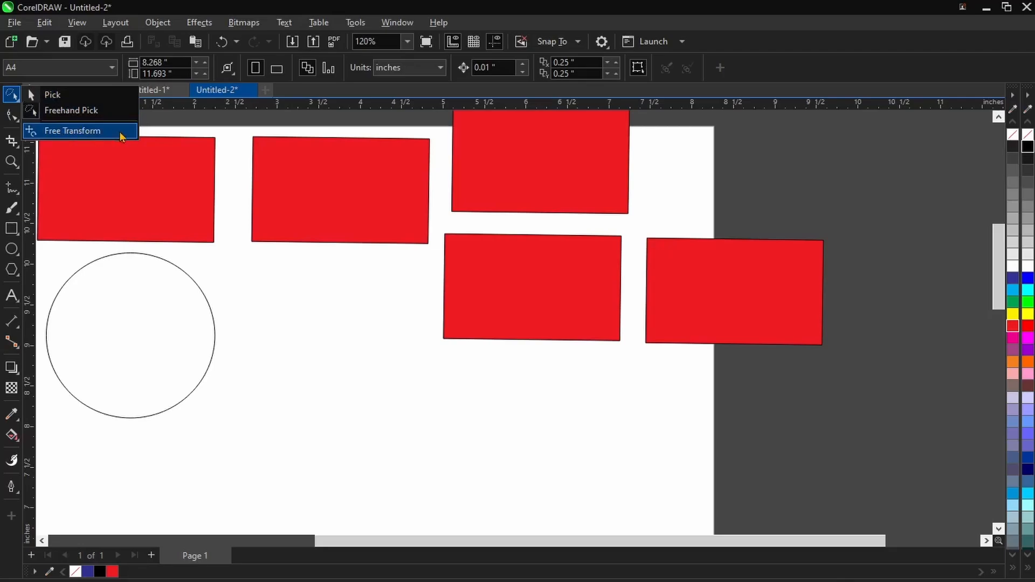
{"action": "left_click", "coordinate": [88, 133]}
{"action": "left_click", "coordinate": [519, 258]}
{"action": "scroll", "coordinate": [573, 286], "scroll_direction": "up", "scroll_amount": 2}
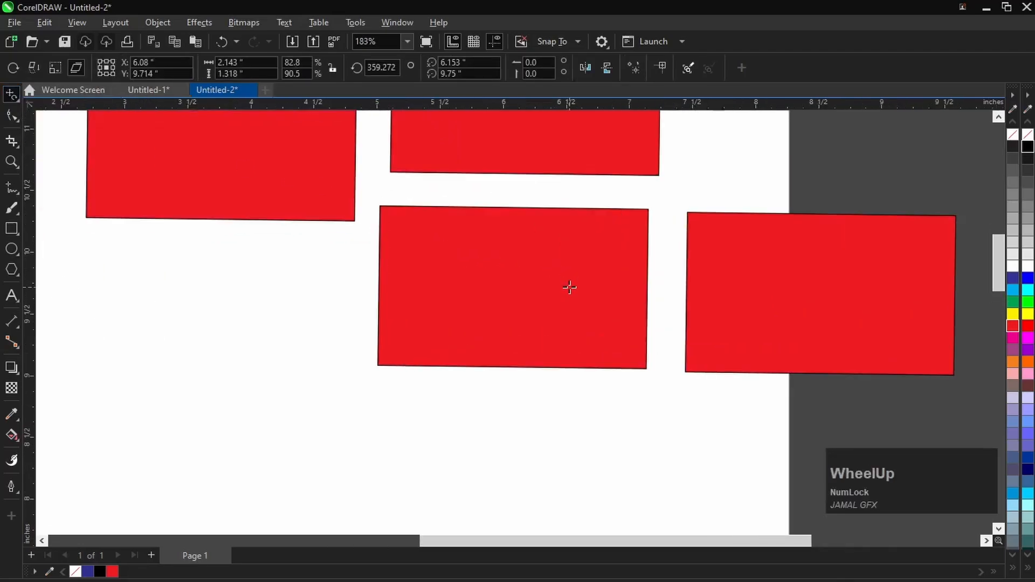
{"action": "left_click_drag", "start_coordinate": [494, 243], "coordinate": [519, 249]}
{"action": "scroll", "coordinate": [559, 289], "scroll_direction": "down", "scroll_amount": 1}
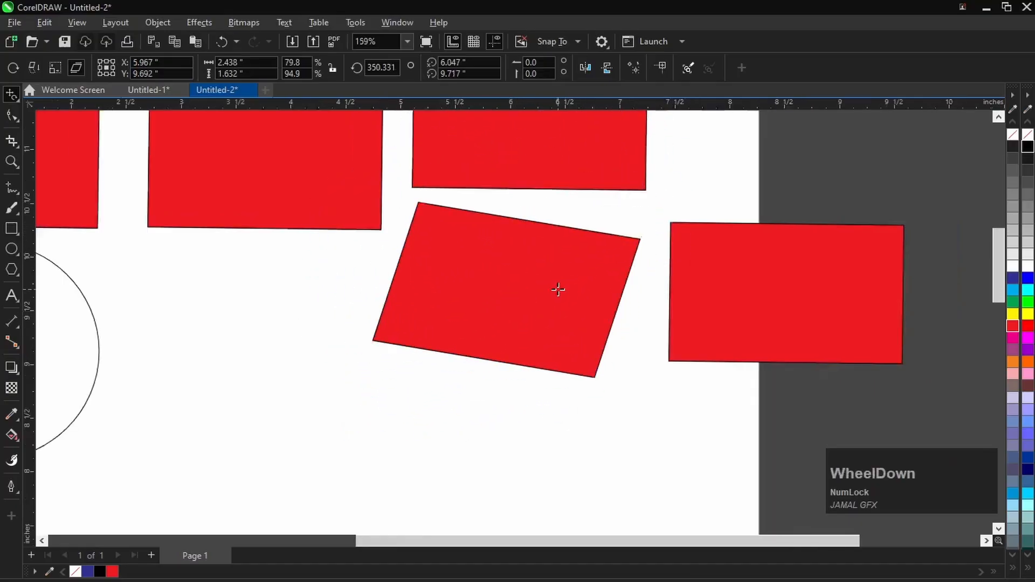
- Free-transform the circle into a tilted ellipse centred near X -0.14, Y 9.32 inches
{"action": "scroll", "coordinate": [166, 314], "scroll_direction": "down", "scroll_amount": 3}
{"action": "left_click_drag", "start_coordinate": [168, 318], "coordinate": [107, 318]}
{"action": "scroll", "coordinate": [191, 294], "scroll_direction": "up", "scroll_amount": 2}
{"action": "scroll", "coordinate": [430, 324], "scroll_direction": "down", "scroll_amount": 2}
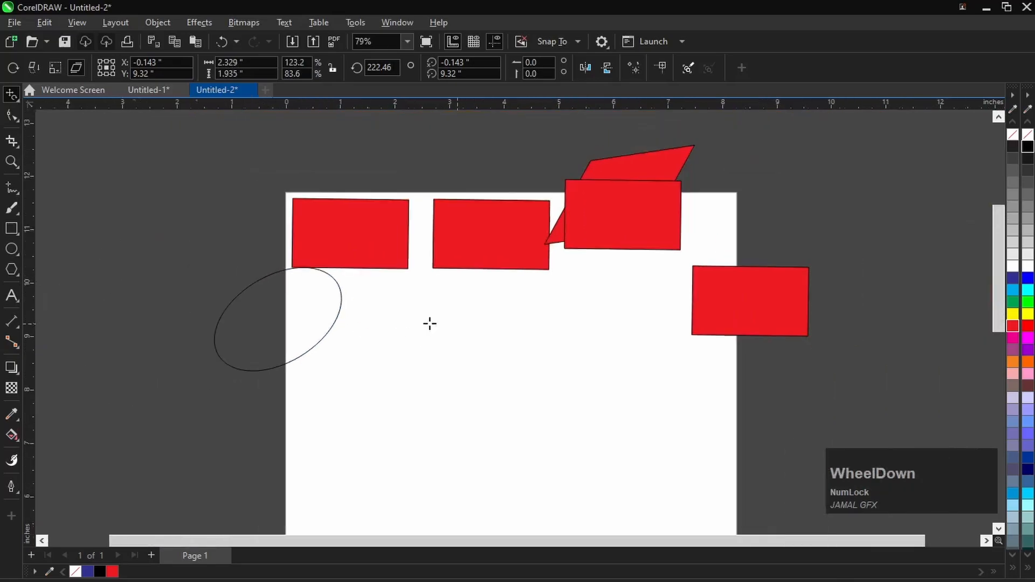
{"action": "scroll", "coordinate": [220, 281], "scroll_direction": "up", "scroll_amount": 2}
{"action": "scroll", "coordinate": [215, 302], "scroll_direction": "down", "scroll_amount": 3}
- Undo all the free transformations of the circle and rectangle, along with the last two rectangle copies
{"action": "key", "text": "ctrl+z"}
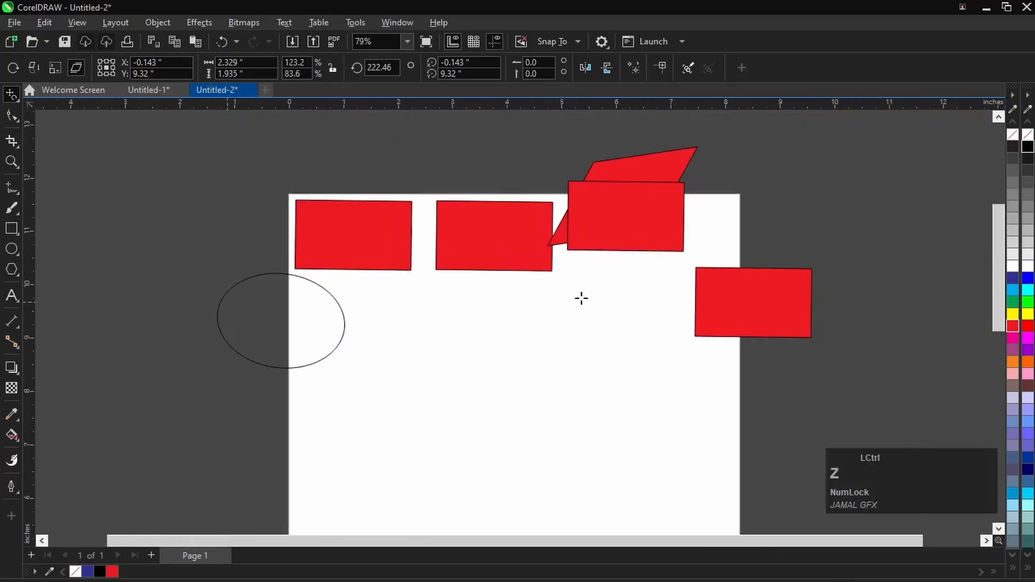
{"action": "key", "text": "ctrl+z"}
{"action": "key", "text": "ctrl+z"}
{"action": "key", "text": "ctrl+z"}
{"action": "scroll", "coordinate": [640, 231], "scroll_direction": "up", "scroll_amount": 1}
{"action": "key", "text": "ctrl+z"}
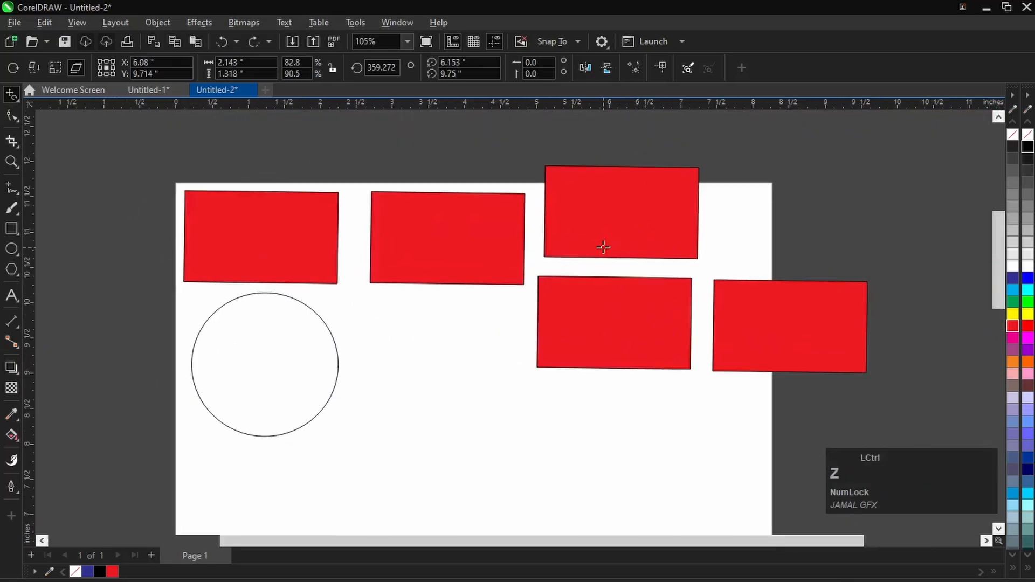
{"action": "key", "text": "ctrl+z"}
{"action": "scroll", "coordinate": [645, 247], "scroll_direction": "up", "scroll_amount": 2}
{"action": "key", "text": "ctrl+z"}
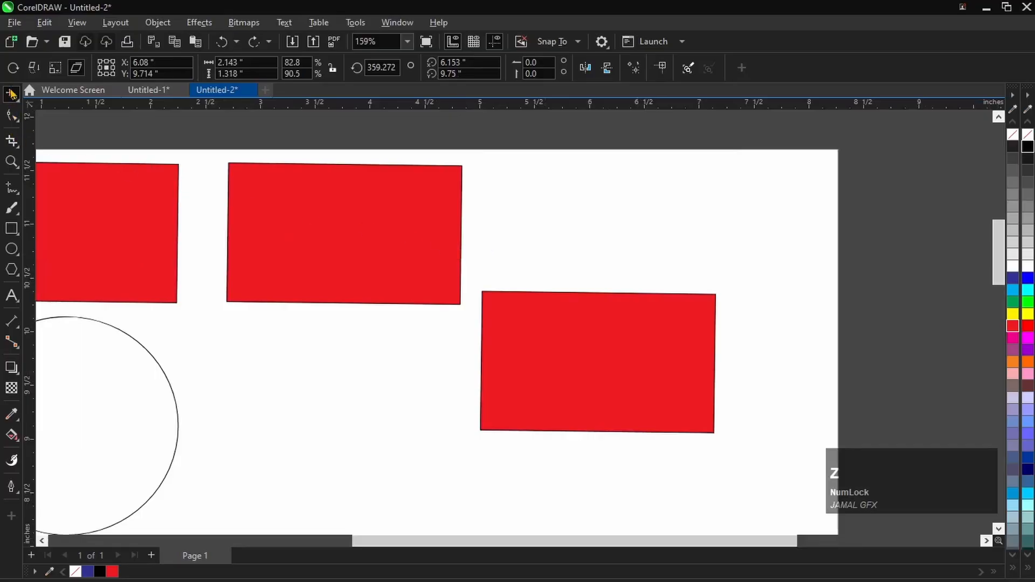
- With the Pick tool, move the third red rectangle up beside the second, align their centres on one level, and deselect them
{"action": "left_click", "coordinate": [18, 102]}
{"action": "left_click", "coordinate": [37, 97]}
{"action": "scroll", "coordinate": [601, 302], "scroll_direction": "down", "scroll_amount": 2}
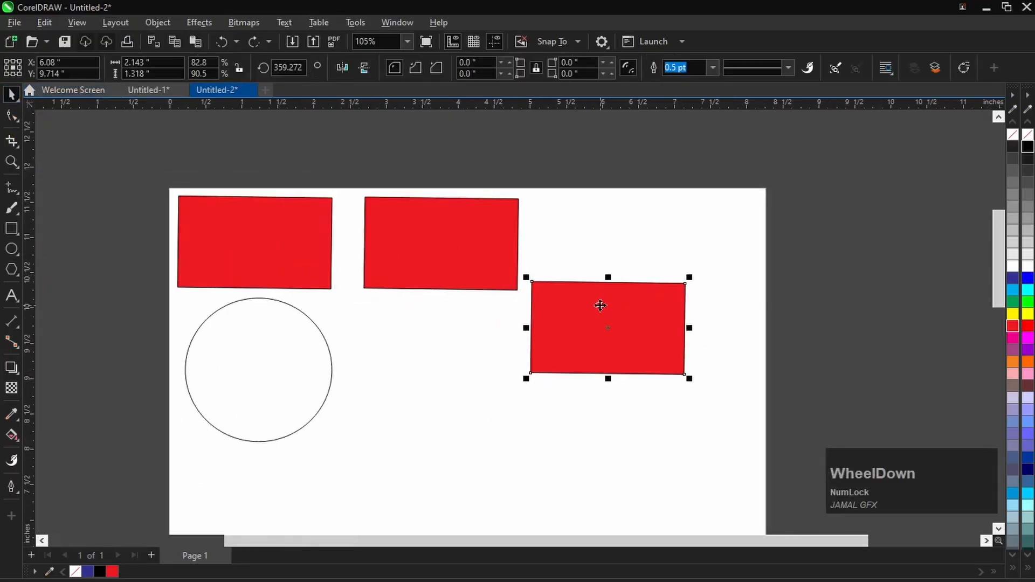
{"action": "left_click_drag", "start_coordinate": [600, 302], "coordinate": [592, 235]}
{"action": "left_click", "coordinate": [431, 237], "text": "shift"}
{"action": "key", "text": "e"}
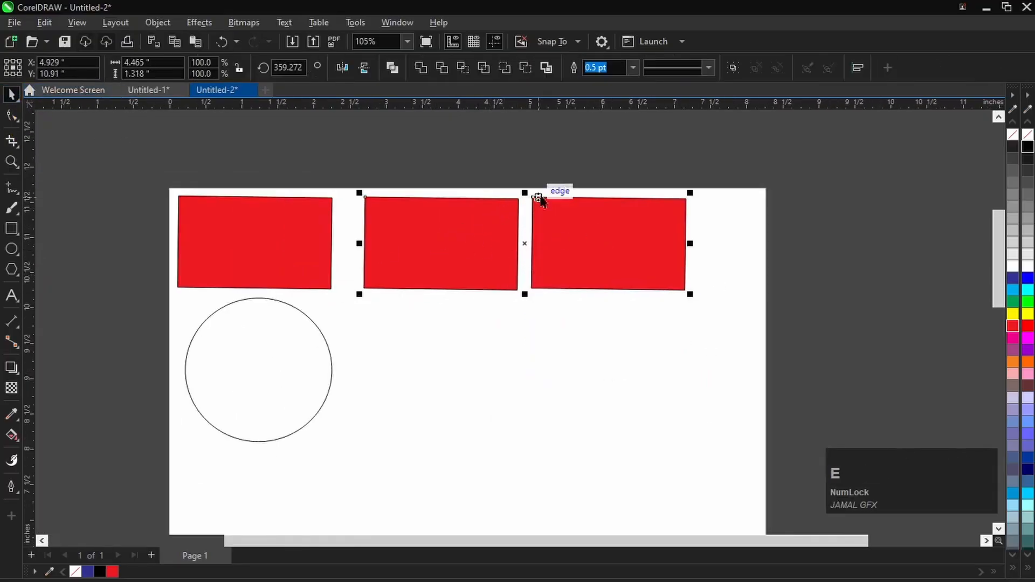
{"action": "left_click", "coordinate": [516, 174]}
- Move the first red rectangle slightly right to narrow its gap to the second one, and deselect it
{"action": "scroll", "coordinate": [243, 227], "scroll_direction": "up", "scroll_amount": 1}
{"action": "left_click_drag", "start_coordinate": [243, 233], "coordinate": [274, 232]}
{"action": "scroll", "coordinate": [280, 235], "scroll_direction": "down", "scroll_amount": 1}
{"action": "left_click", "coordinate": [386, 178]}
{"action": "scroll", "coordinate": [418, 252], "scroll_direction": "up", "scroll_amount": 2}
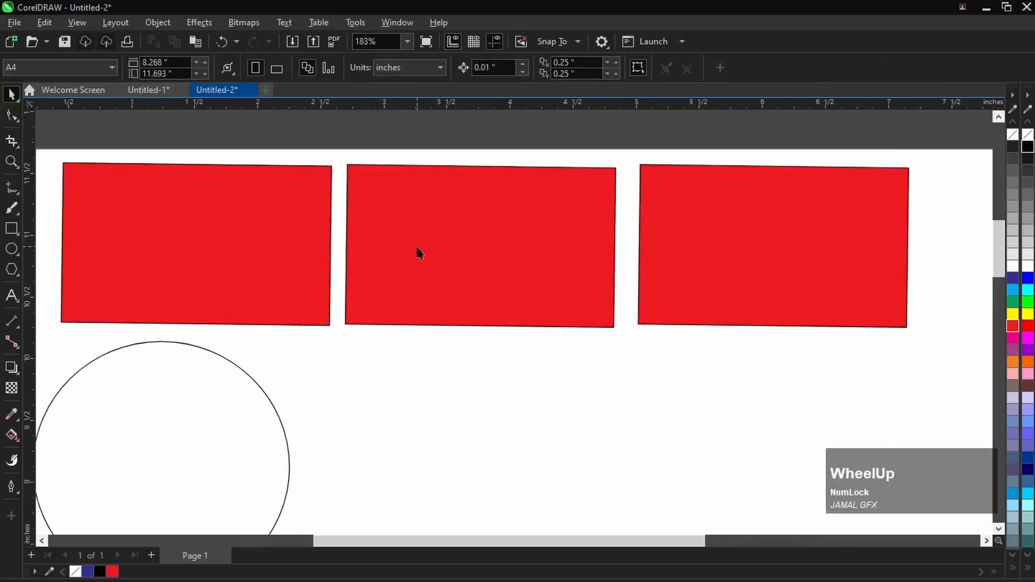
- Select all three red rectangles and move them together, centring the row at about X 4.06, Y 10.83 inches
{"action": "scroll", "coordinate": [418, 252], "scroll_direction": "down", "scroll_amount": 1}
{"action": "left_click_drag", "start_coordinate": [111, 140], "coordinate": [813, 340]}
{"action": "scroll", "coordinate": [455, 245], "scroll_direction": "down", "scroll_amount": 2}
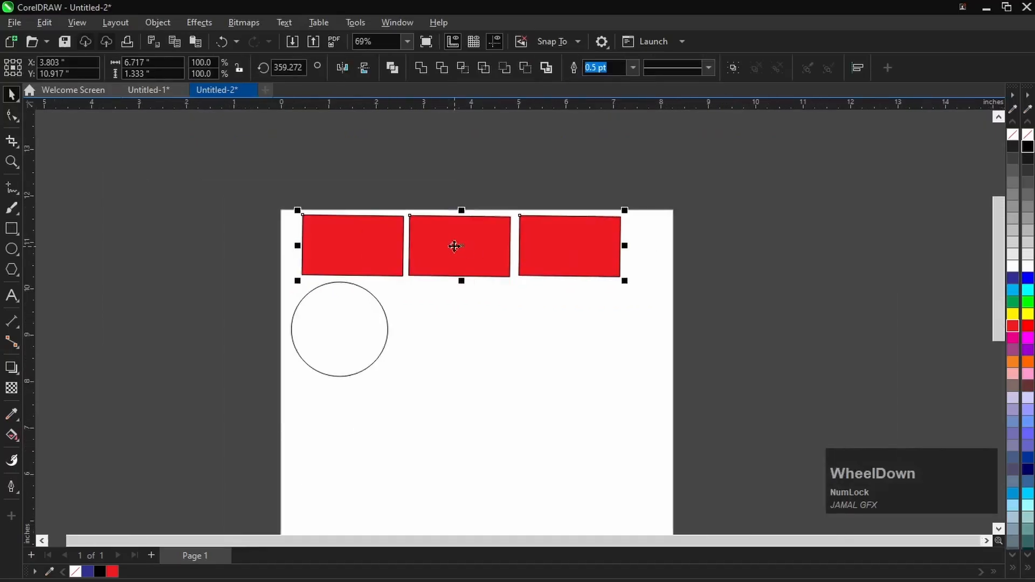
{"action": "mouse_move", "coordinate": [454, 245]}
{"action": "left_mouse_down"}
{"action": "mouse_move", "coordinate": [466, 321]}
{"action": "mouse_move", "coordinate": [449, 455]}
{"action": "mouse_move", "coordinate": [471, 279]}
{"action": "mouse_move", "coordinate": [353, 464]}
{"action": "mouse_move", "coordinate": [687, 369]}
{"action": "mouse_move", "coordinate": [484, 187]}
{"action": "mouse_move", "coordinate": [471, 159]}
{"action": "mouse_move", "coordinate": [468, 242]}
{"action": "left_mouse_up"}
{"action": "scroll", "coordinate": [467, 242], "scroll_direction": "down", "scroll_amount": 2}
{"action": "scroll", "coordinate": [399, 289], "scroll_direction": "up", "scroll_amount": 1}
- Move the circle down and right, centring it at about X 4.56, Y 7.40 inches
{"action": "left_click_drag", "start_coordinate": [272, 236], "coordinate": [493, 387]}
{"action": "scroll", "coordinate": [386, 294], "scroll_direction": "up", "scroll_amount": 2}
{"action": "left_click_drag", "start_coordinate": [403, 296], "coordinate": [658, 419]}
{"action": "scroll", "coordinate": [518, 134], "scroll_direction": "up", "scroll_amount": 3}
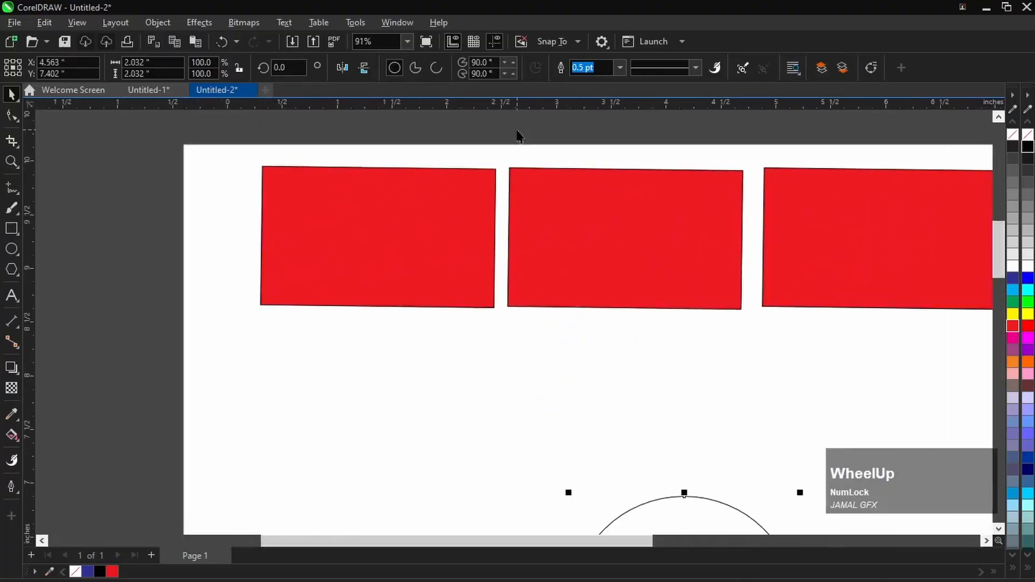
{"action": "scroll", "coordinate": [291, 231], "scroll_direction": "up", "scroll_amount": 1}
- Try moving the first red rectangle right, over the second one, and undo the move
{"action": "left_click", "coordinate": [291, 231]}
{"action": "scroll", "coordinate": [307, 224], "scroll_direction": "down", "scroll_amount": 2}
{"action": "scroll", "coordinate": [515, 226], "scroll_direction": "up", "scroll_amount": 2}
{"action": "scroll", "coordinate": [408, 168], "scroll_direction": "down", "scroll_amount": 2}
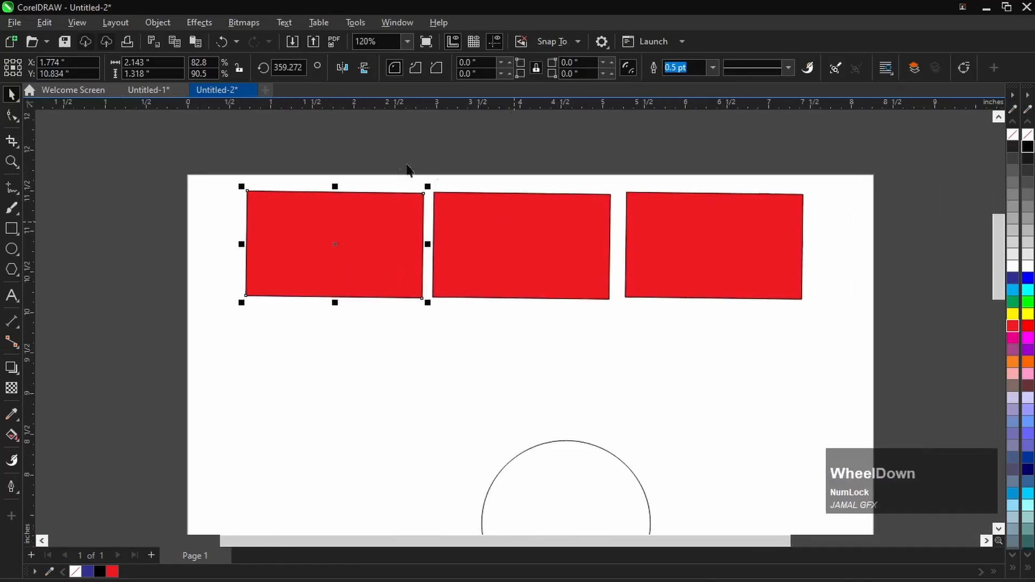
{"action": "left_click", "coordinate": [409, 169]}
{"action": "scroll", "coordinate": [467, 236], "scroll_direction": "up", "scroll_amount": 1}
{"action": "scroll", "coordinate": [379, 223], "scroll_direction": "up", "scroll_amount": 4}
{"action": "left_click_drag", "start_coordinate": [350, 209], "coordinate": [503, 218]}
{"action": "scroll", "coordinate": [503, 217], "scroll_direction": "down", "scroll_amount": 4}
{"action": "key", "text": "ctrl+z"}
- Marquee-select the first two red rectangles by enclosing both of them completely
{"action": "left_click_drag", "start_coordinate": [247, 144], "coordinate": [603, 356]}
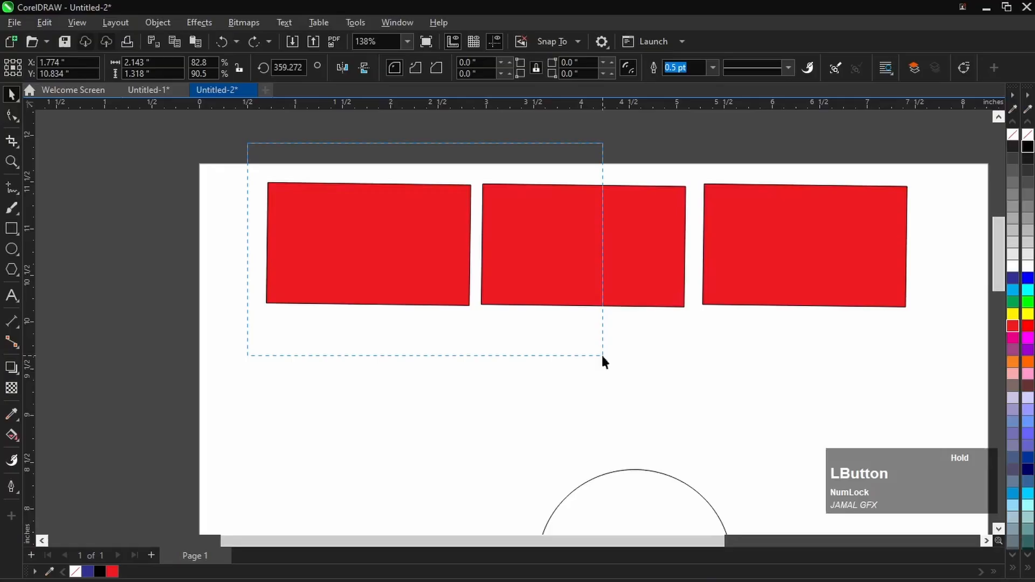
{"action": "left_click_drag", "start_coordinate": [602, 357], "coordinate": [678, 356]}
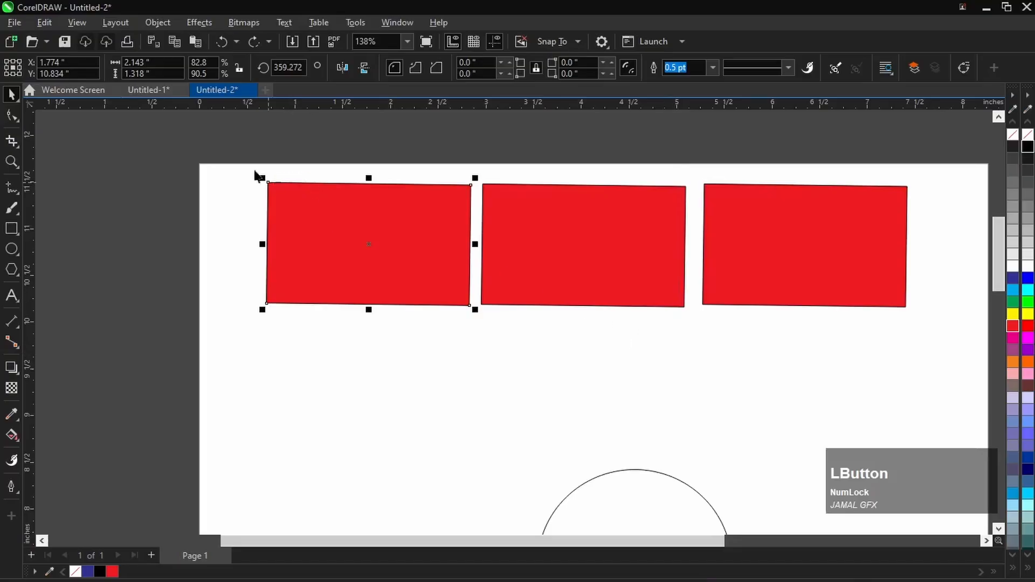
{"action": "left_click_drag", "start_coordinate": [221, 149], "coordinate": [699, 337]}
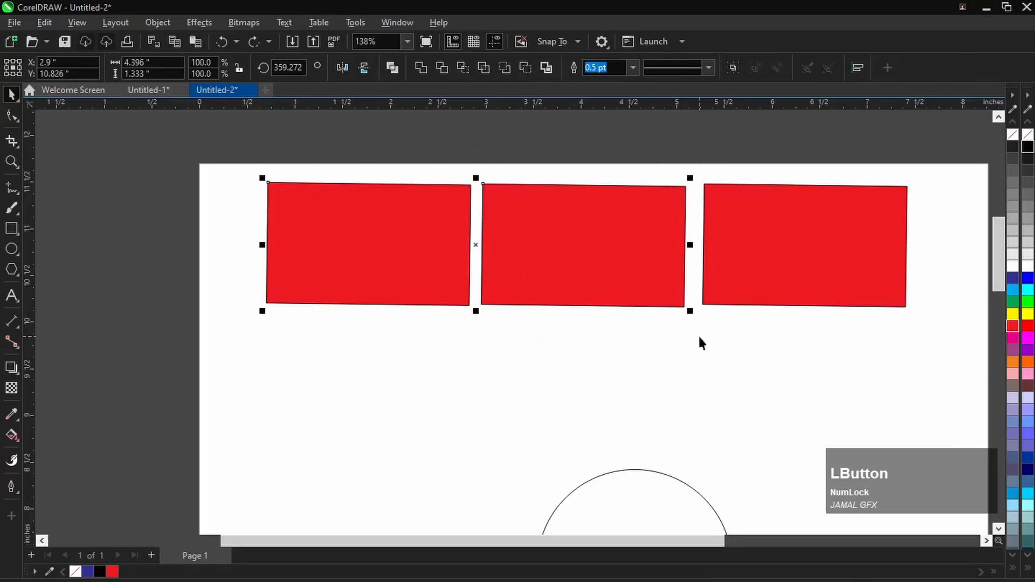
- Marquee-select all three red rectangles together by fully enclosing the row, and deselect them
{"action": "scroll", "coordinate": [428, 279], "scroll_direction": "down", "scroll_amount": 2}
{"action": "left_click_drag", "start_coordinate": [272, 169], "coordinate": [833, 334]}
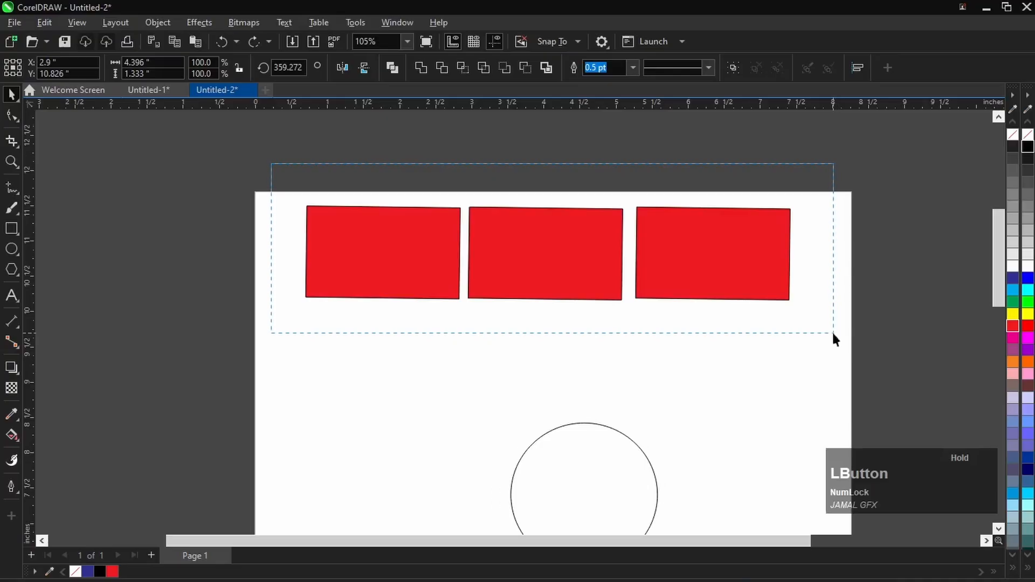
{"action": "left_click_drag", "start_coordinate": [832, 331], "coordinate": [832, 331]}
{"action": "scroll", "coordinate": [566, 259], "scroll_direction": "down", "scroll_amount": 1}
{"action": "scroll", "coordinate": [556, 225], "scroll_direction": "up", "scroll_amount": 2}
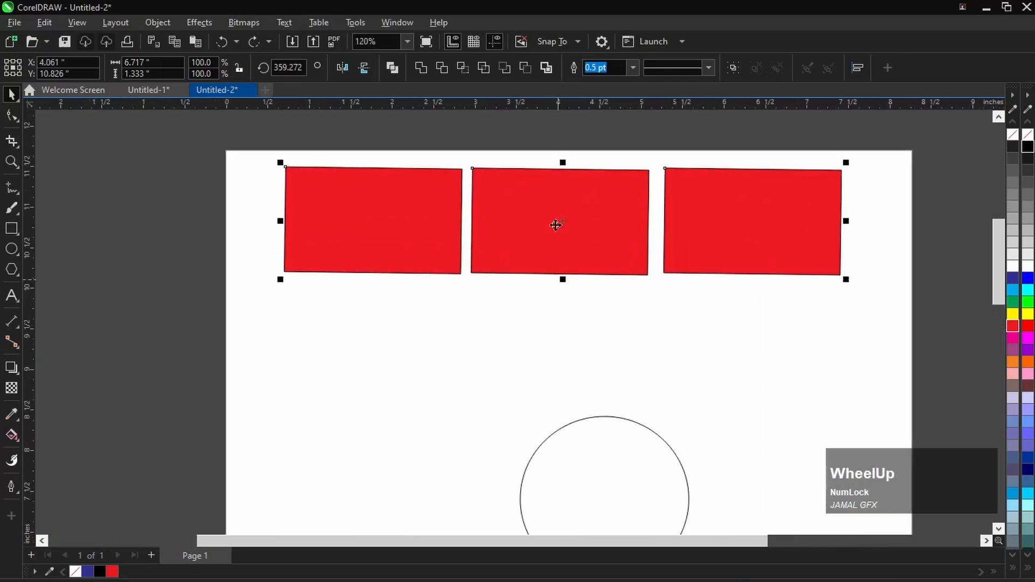
{"action": "scroll", "coordinate": [563, 189], "scroll_direction": "down", "scroll_amount": 1}
{"action": "left_click_drag", "start_coordinate": [286, 144], "coordinate": [830, 290]}
{"action": "left_click", "coordinate": [481, 177]}
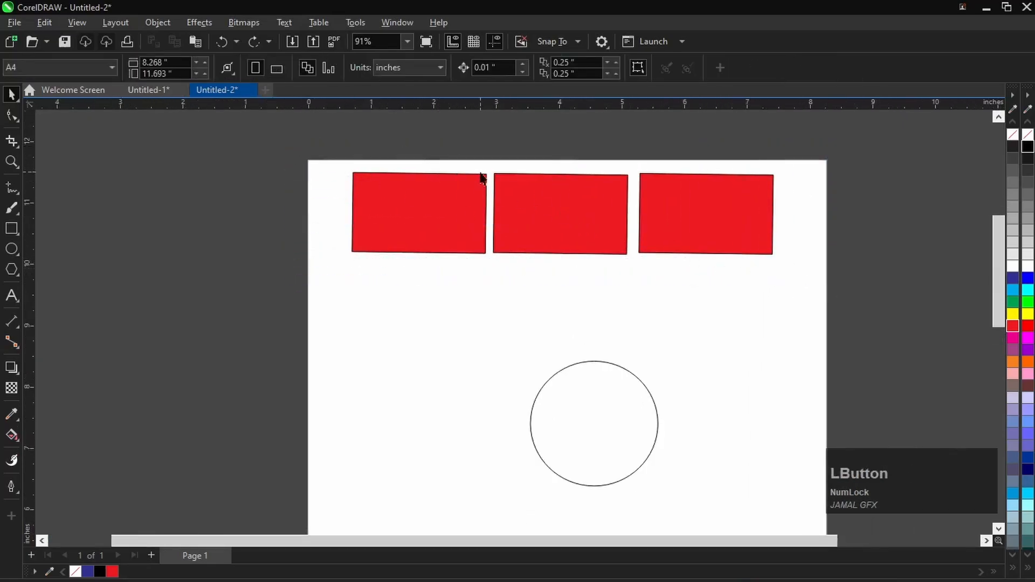
- Select the first red rectangle together with the second, align their centres on one level, and deselect them
{"action": "scroll", "coordinate": [481, 175], "scroll_direction": "up", "scroll_amount": 1}
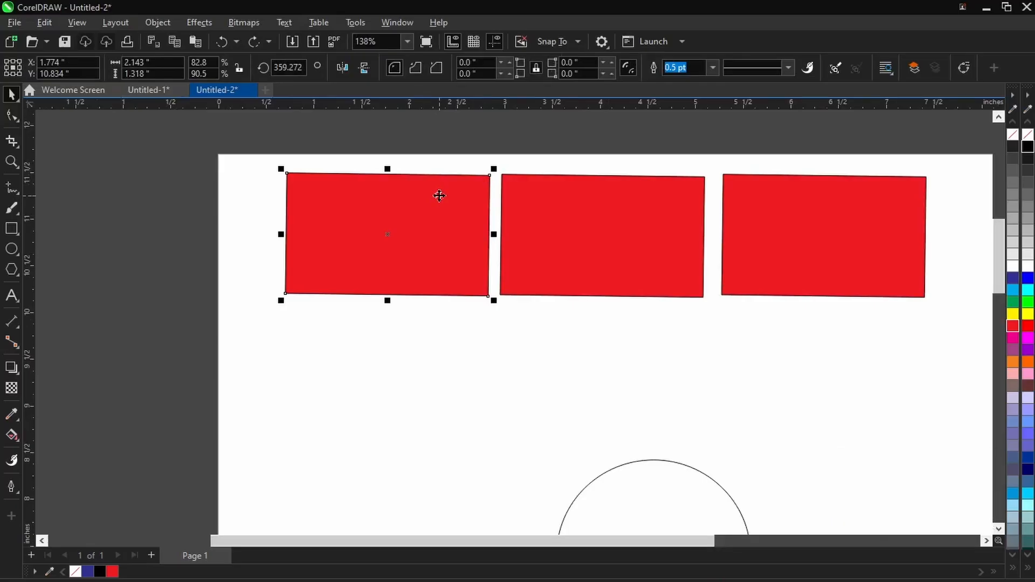
{"action": "scroll", "coordinate": [439, 195], "scroll_direction": "down", "scroll_amount": 1}
{"action": "scroll", "coordinate": [480, 173], "scroll_direction": "up", "scroll_amount": 1}
{"action": "left_click_drag", "start_coordinate": [202, 142], "coordinate": [452, 282]}
{"action": "left_click", "coordinate": [516, 202], "text": "shift"}
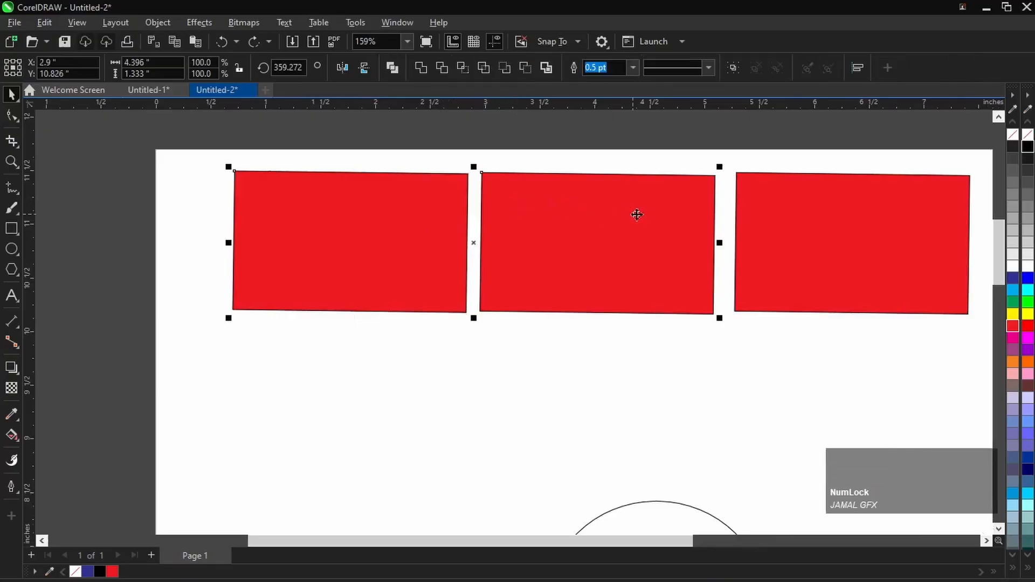
{"action": "key", "text": "e"}
{"action": "key", "text": "Escape"}
- Select the third red rectangle together with the second, align their centres on one level, and deselect them
{"action": "left_click", "coordinate": [764, 224], "text": "shift"}
{"action": "left_click", "coordinate": [613, 223], "text": "shift"}
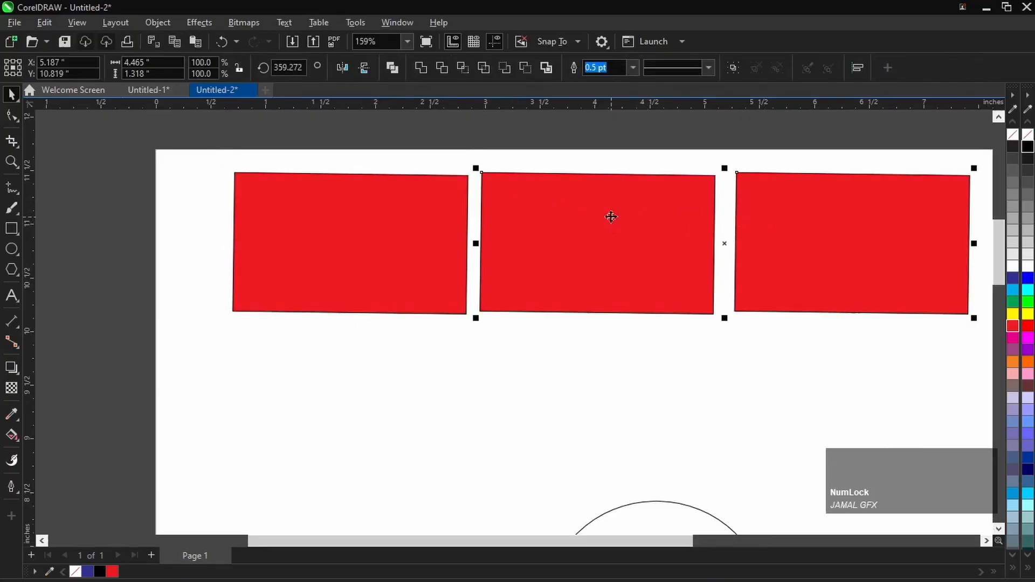
{"action": "key", "text": "e"}
{"action": "key", "text": "Escape"}
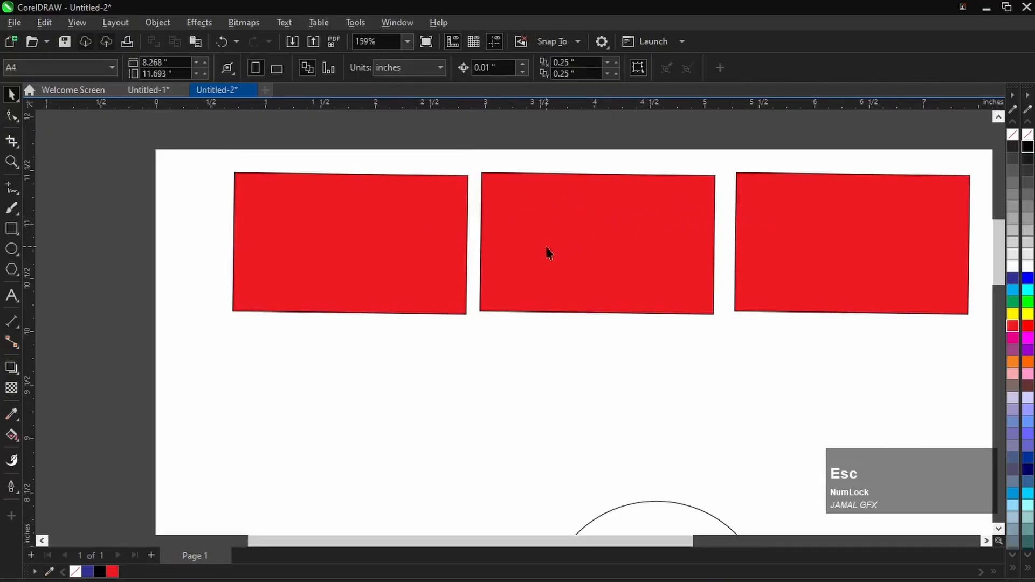